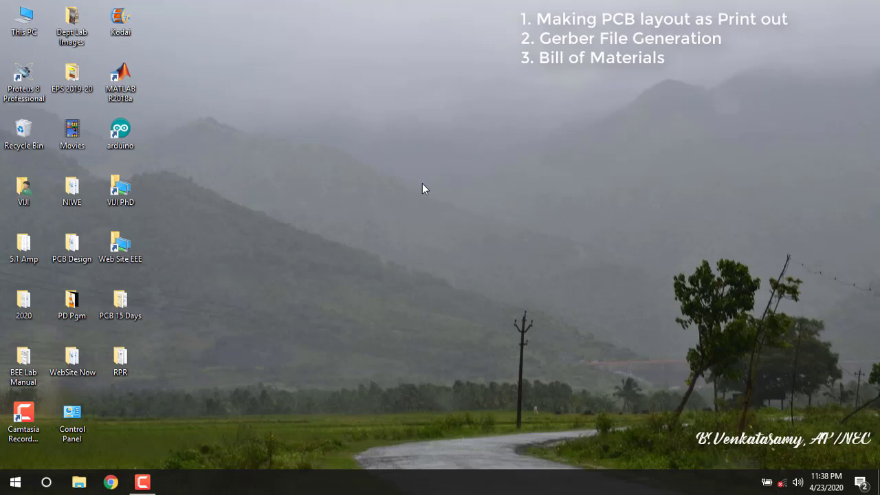
# Launch Proteus 8 Professional from its desktop shortcut
pyautogui.doubleClick(26, 97)
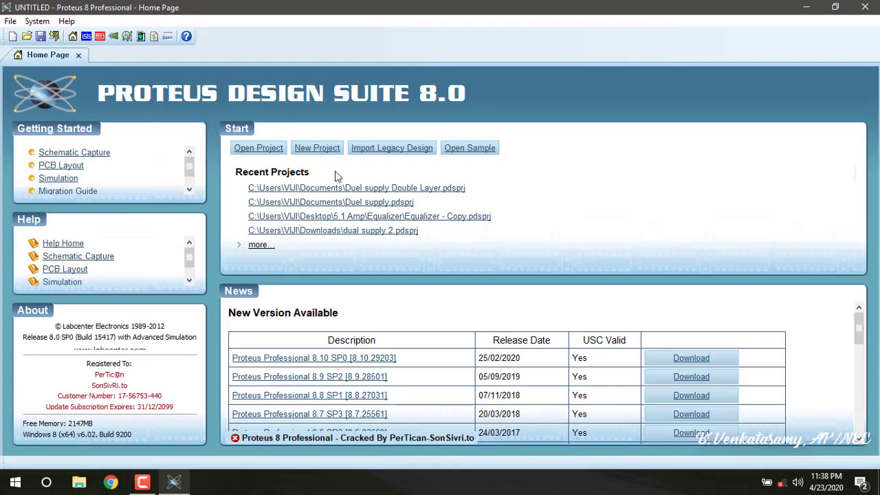
# Open the recent project 'Duel supply Double Layer' from the Home Page
pyautogui.click(343, 189)
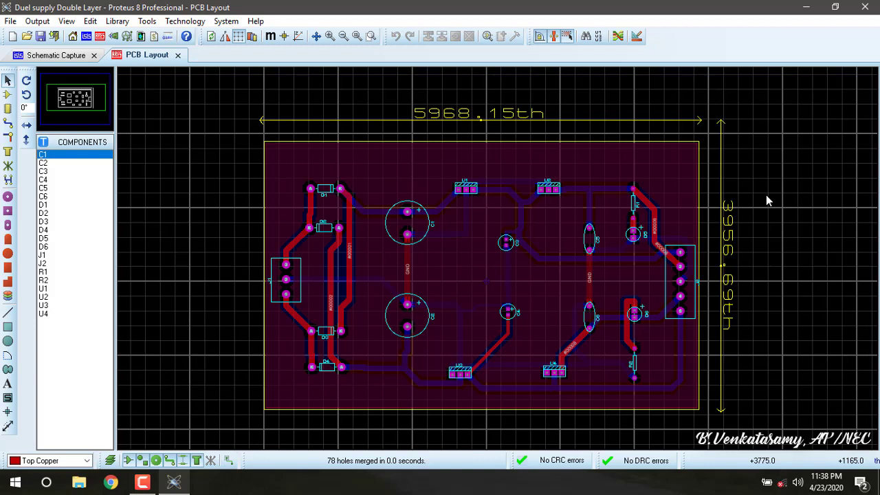
# Print only the Top Copper layer via Print Layout to a PDF saved as 'top'
pyautogui.click(36, 24)
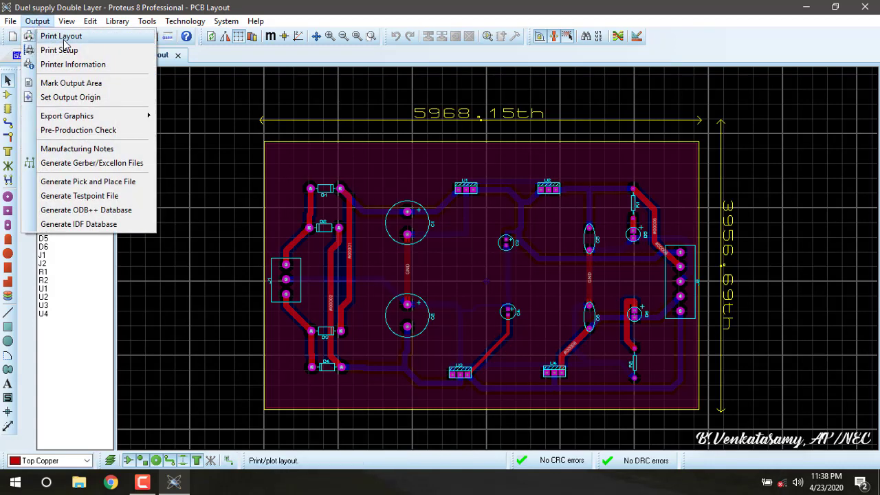
pyautogui.click(64, 38)
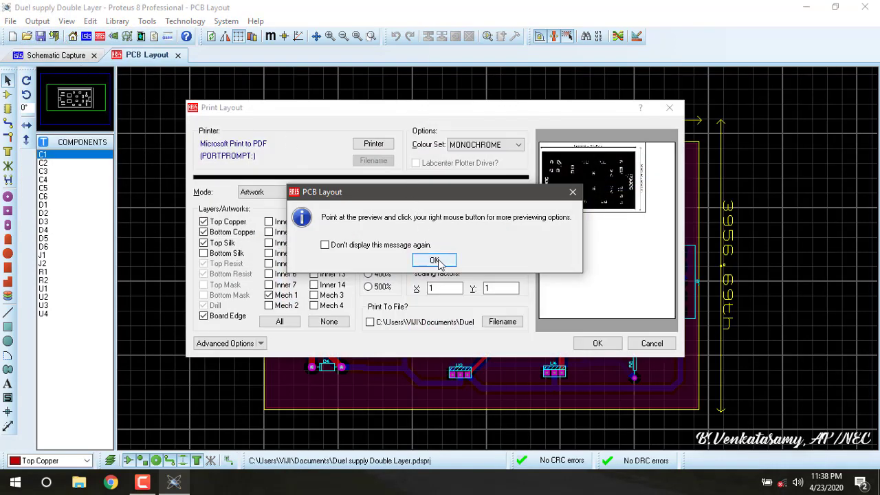
pyautogui.click(436, 262)
pyautogui.moveTo(417, 111); pyautogui.dragTo(343, 90)
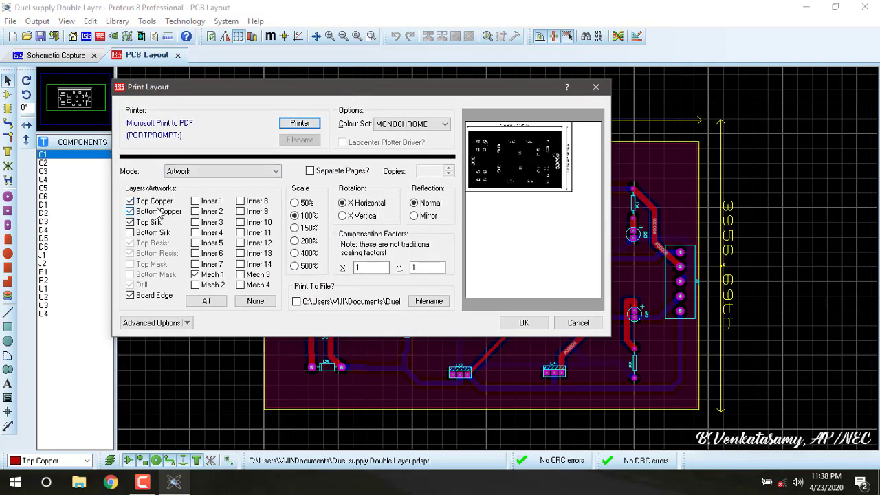
pyautogui.click(259, 306)
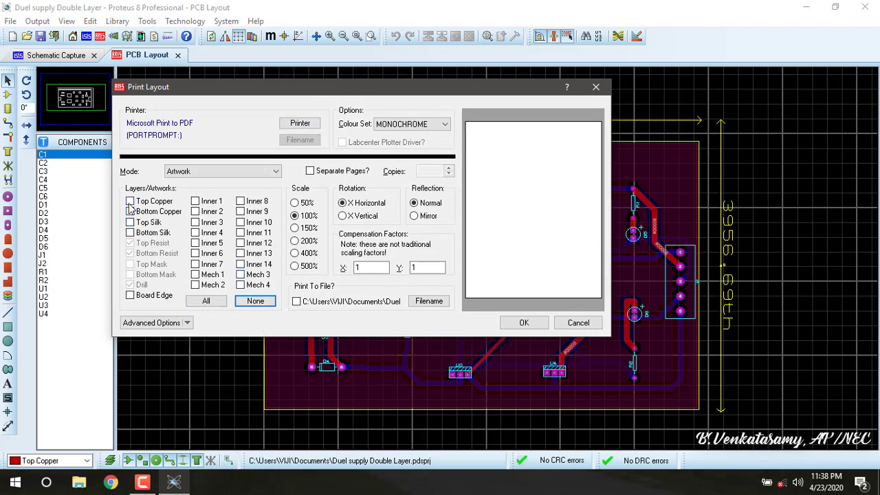
pyautogui.click(130, 202)
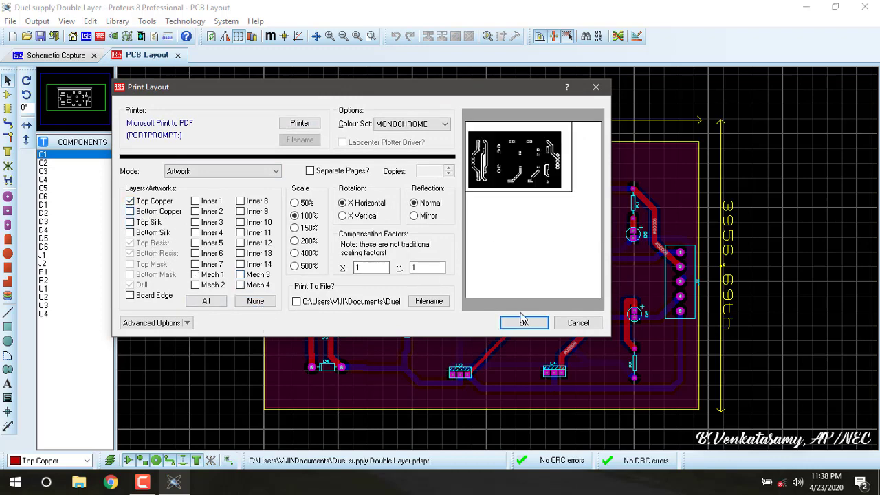
pyautogui.click(524, 321)
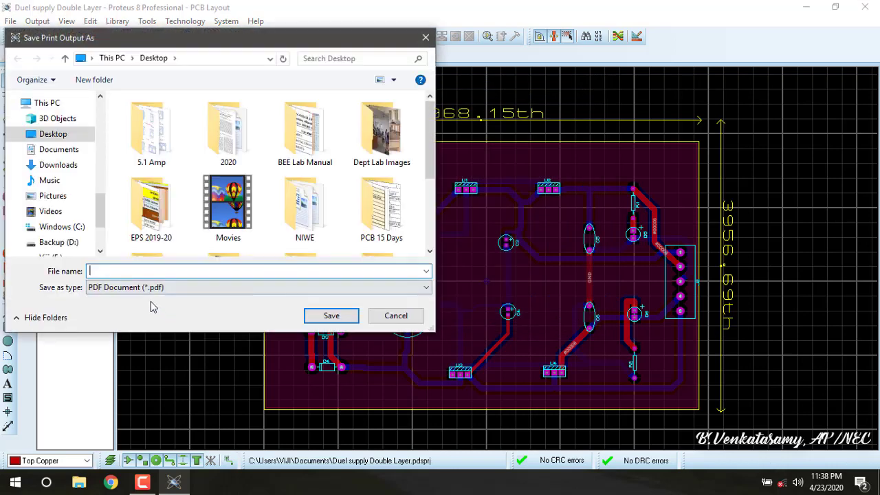
pyautogui.write('top')
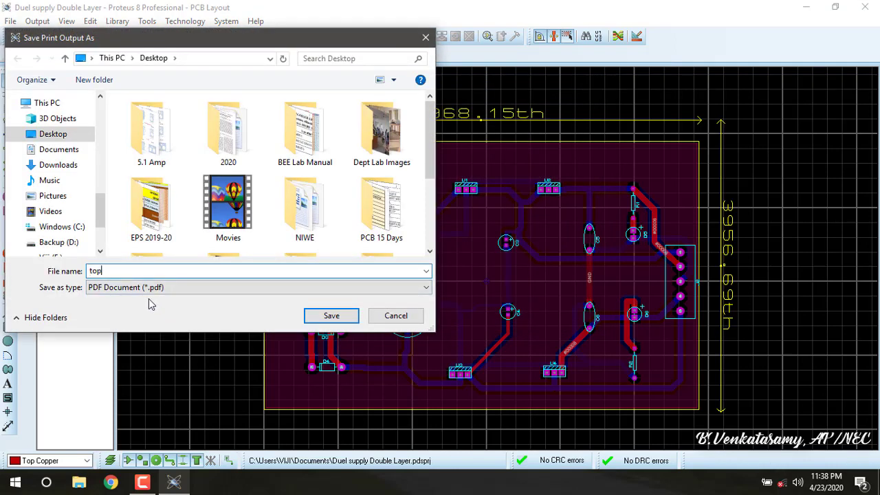
pyautogui.click(331, 317)
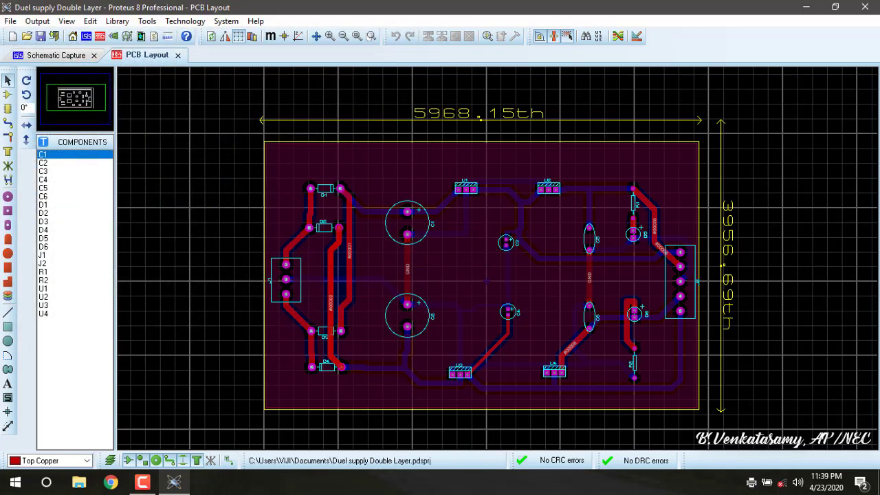
# Print only the Bottom Copper layer via Print Layout to a PDF saved as 'bottom'
pyautogui.click(37, 20)
pyautogui.click(63, 37)
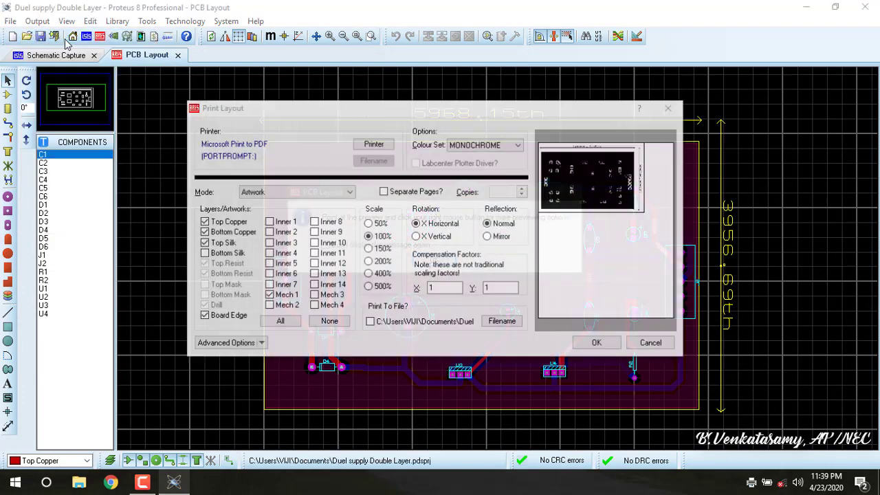
pyautogui.click(424, 261)
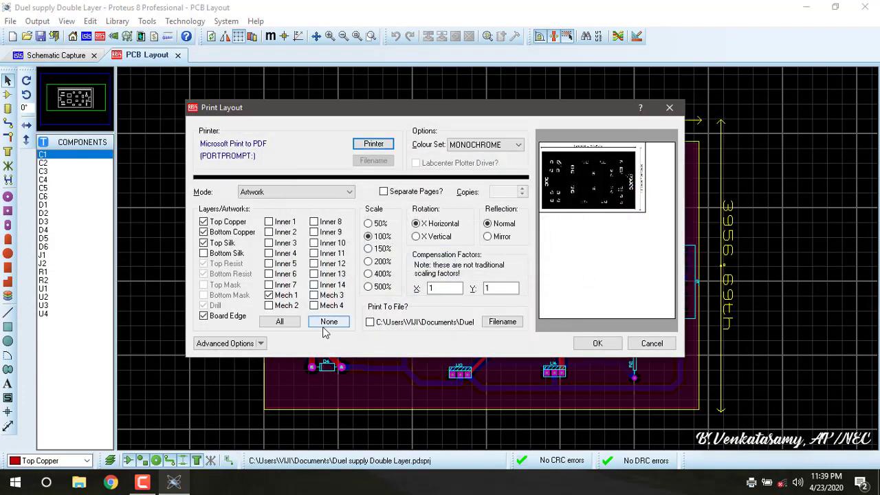
pyautogui.click(329, 321)
pyautogui.click(213, 234)
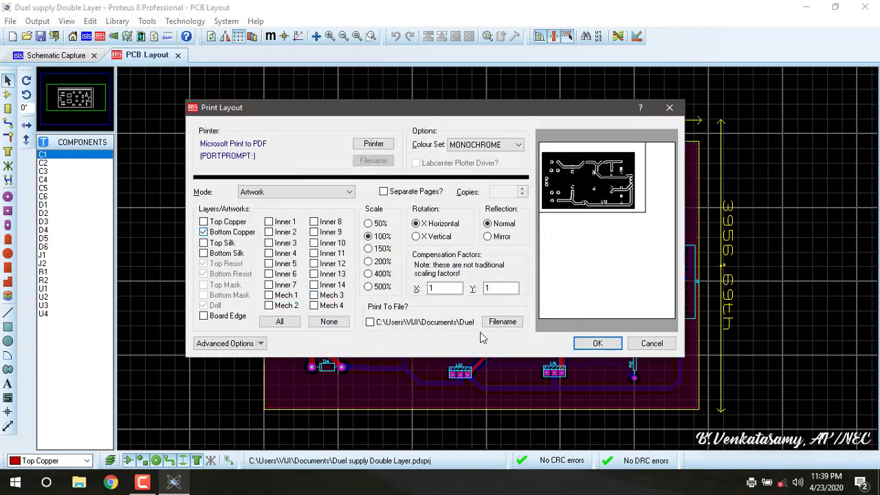
pyautogui.click(597, 343)
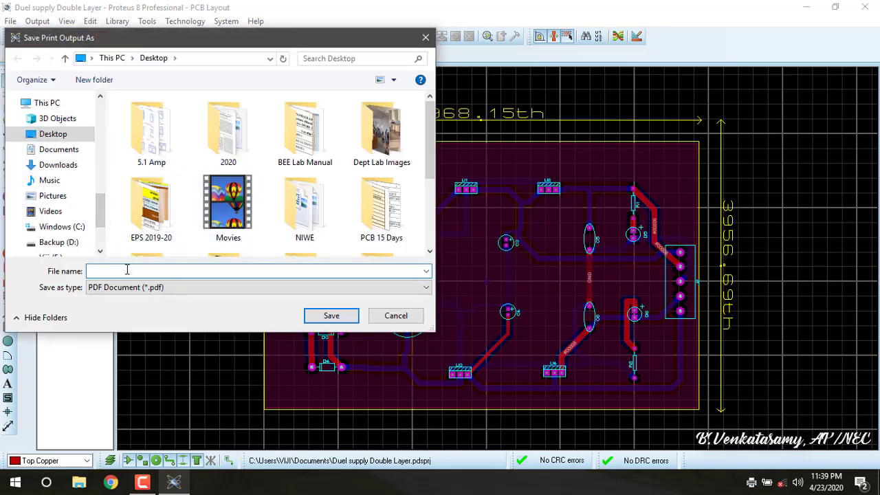
pyautogui.write('bottom')
pyautogui.click(328, 316)
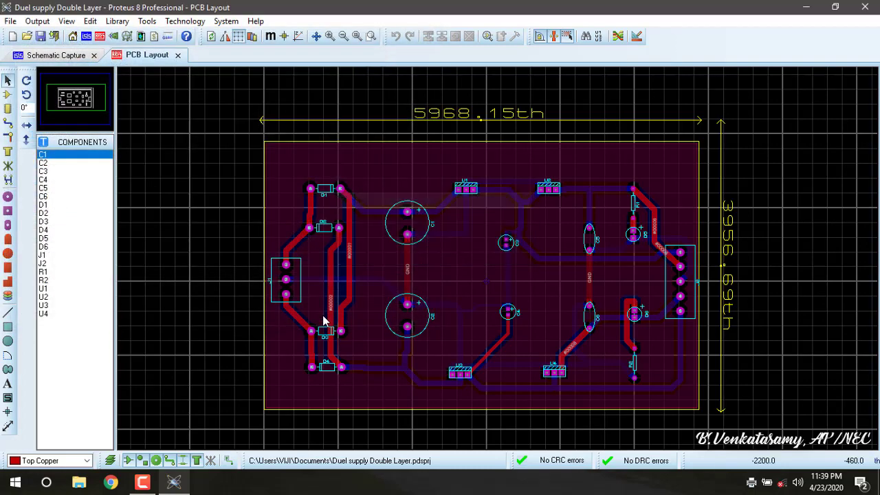
# Minimise Proteus, refresh the desktop and open top.pdf in Nitro Pro
pyautogui.click(807, 8)
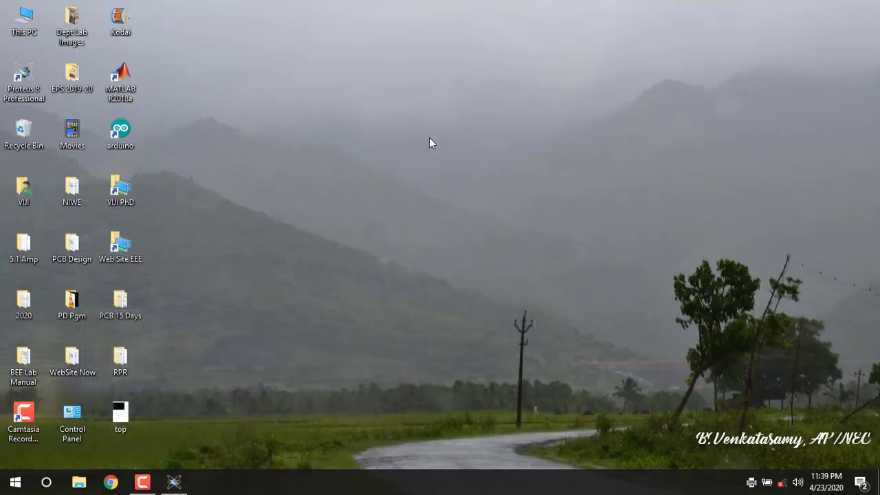
pyautogui.rightClick(372, 104)
pyautogui.click(411, 143)
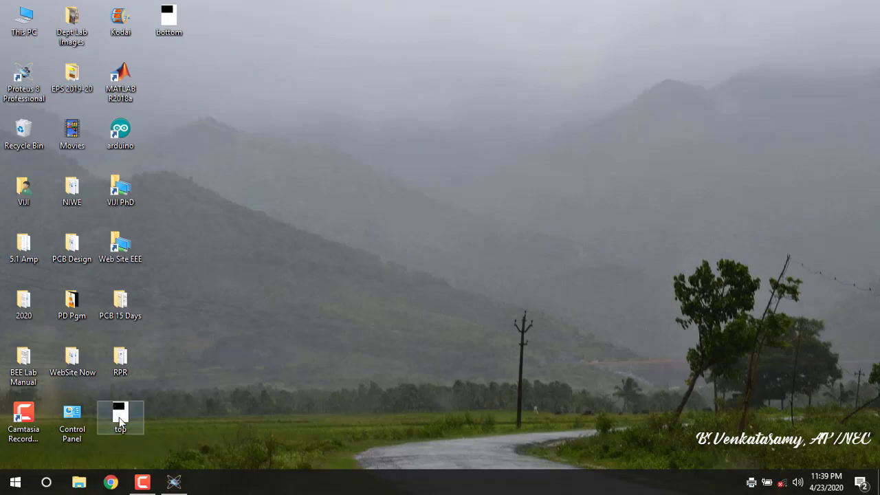
pyautogui.doubleClick(119, 417)
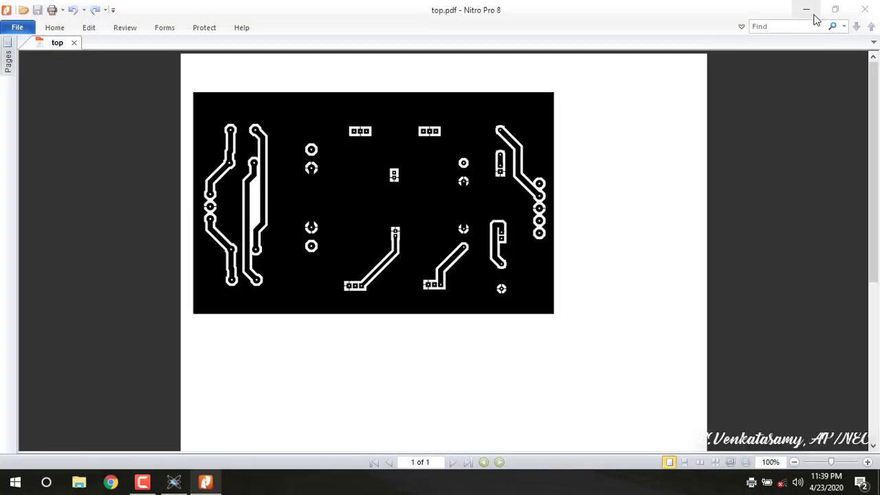
# Open bottom.pdf too and compare the top and bottom copper tabs
pyautogui.click(807, 8)
pyautogui.doubleClick(169, 15)
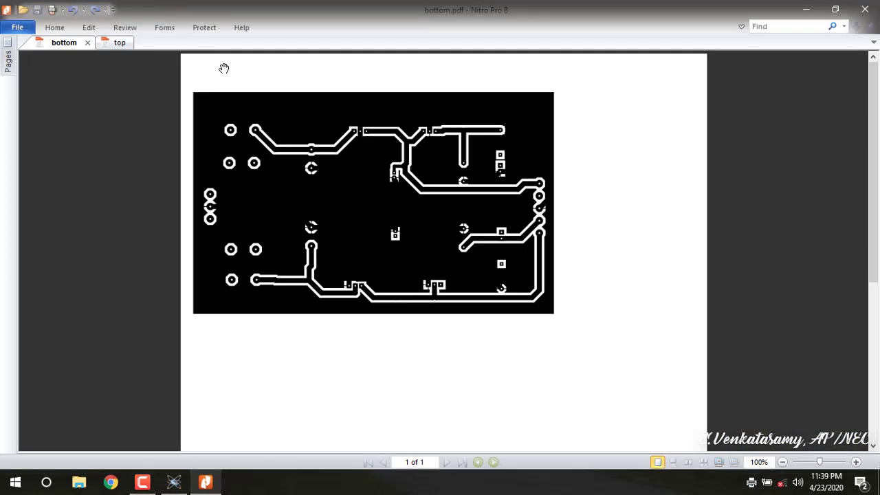
pyautogui.click(121, 44)
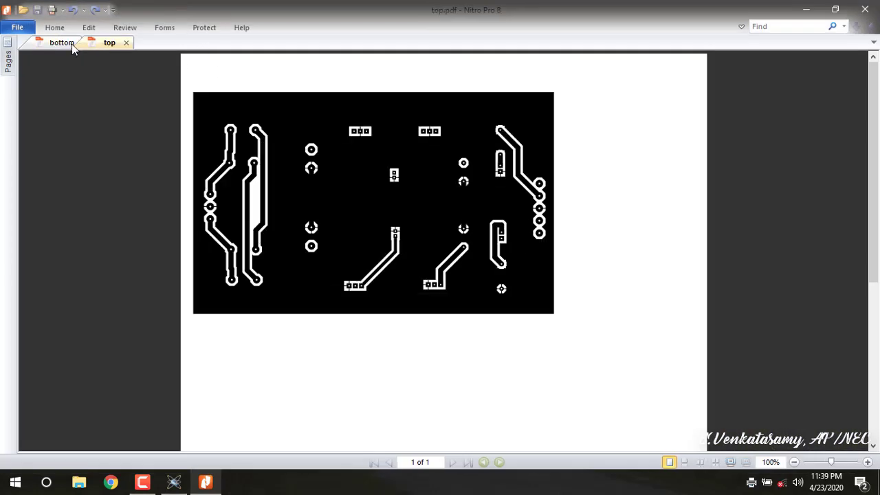
pyautogui.click(67, 42)
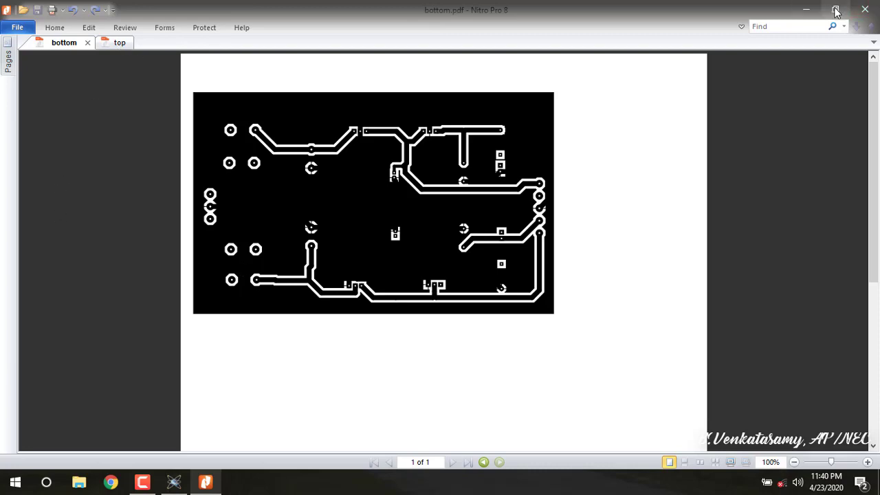
# Minimise Nitro Pro, refresh the desktop and bring the Proteus PCB Layout back up
pyautogui.click(805, 10)
pyautogui.rightClick(281, 97)
pyautogui.click(323, 136)
pyautogui.click(174, 482)
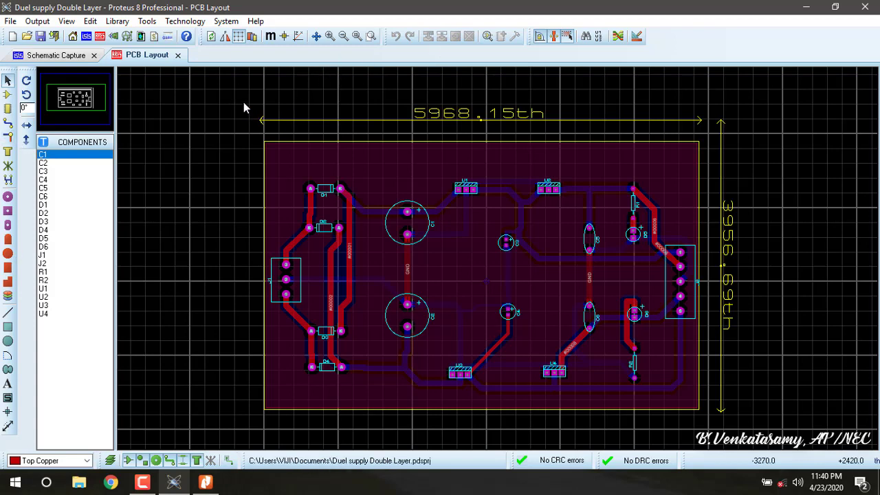
# Start Gerber/Excellon output after the pre-production check, selecting only Top Copper
pyautogui.click(37, 21)
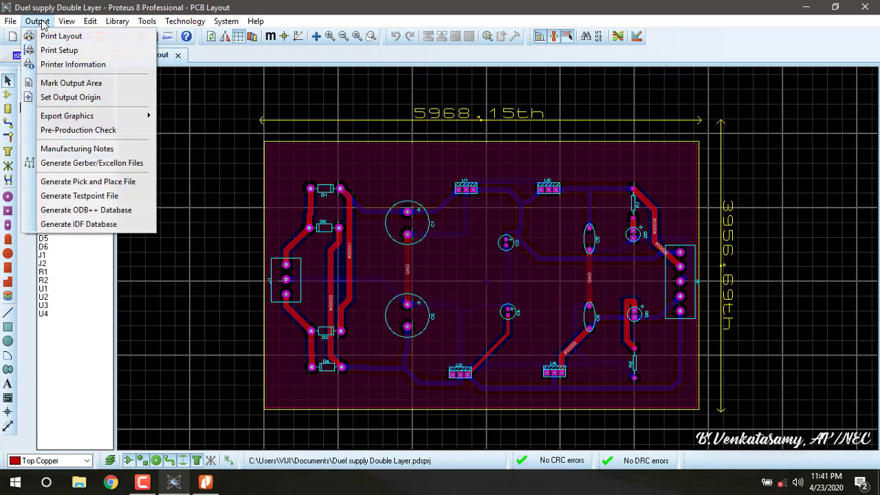
pyautogui.click(74, 166)
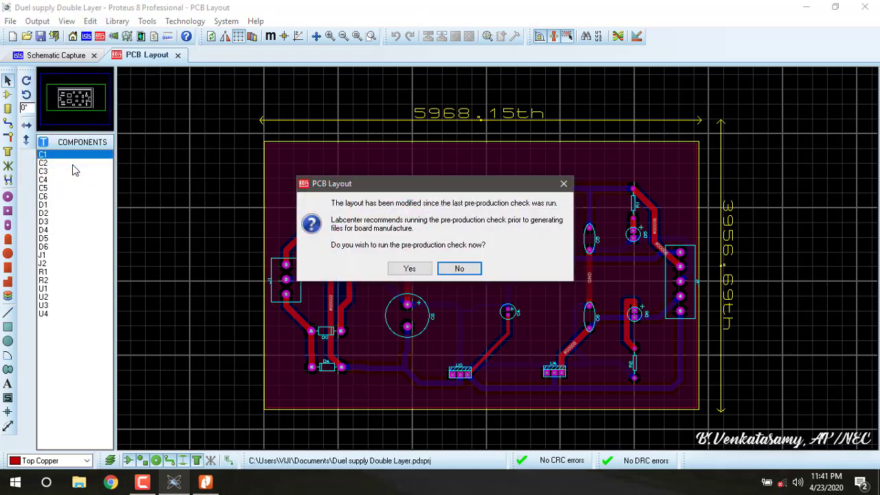
pyautogui.click(408, 269)
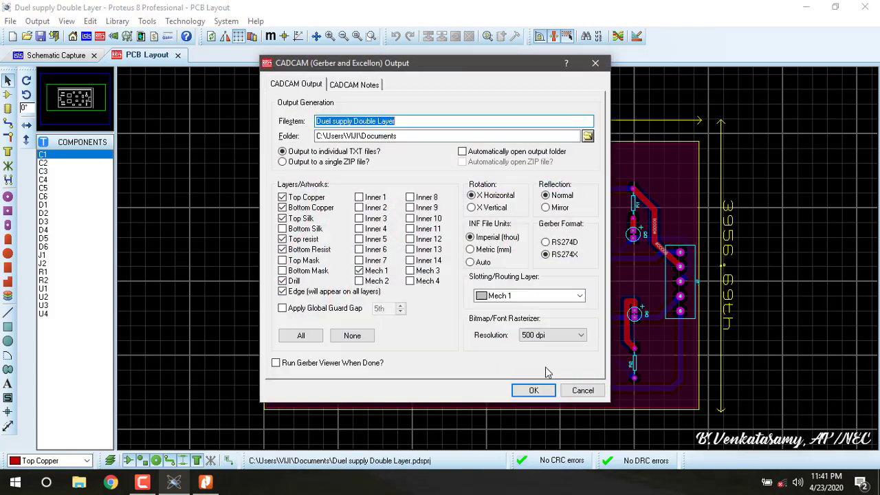
pyautogui.moveTo(420, 67); pyautogui.dragTo(372, 48)
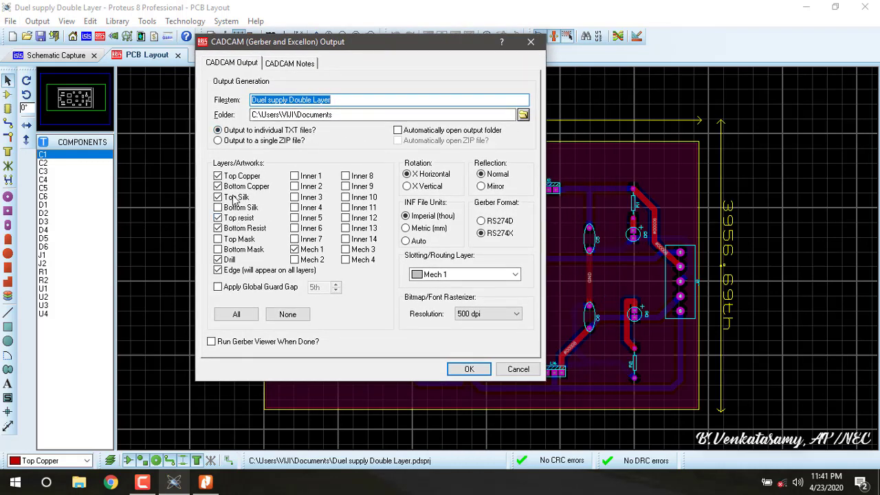
pyautogui.click(288, 314)
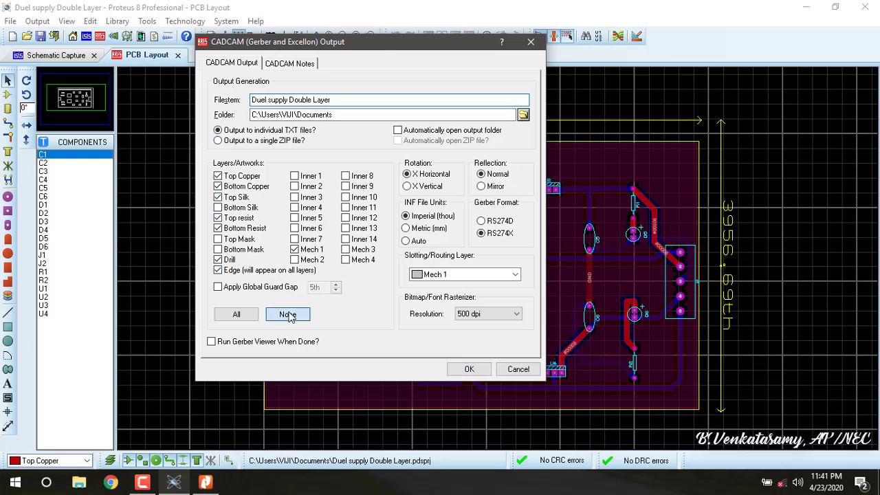
pyautogui.click(218, 176)
# Set the filestem to 'top' and the output folder to Desktop, then generate
pyautogui.moveTo(342, 101); pyautogui.dragTo(215, 100)
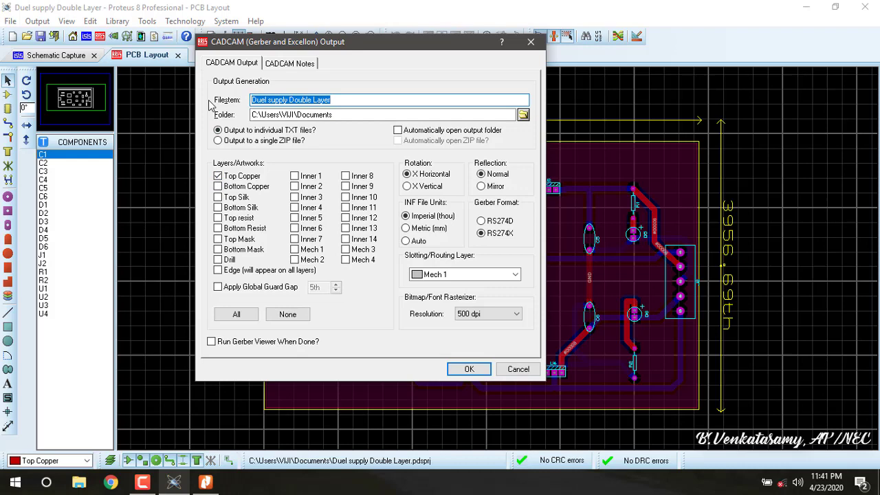
pyautogui.write('top')
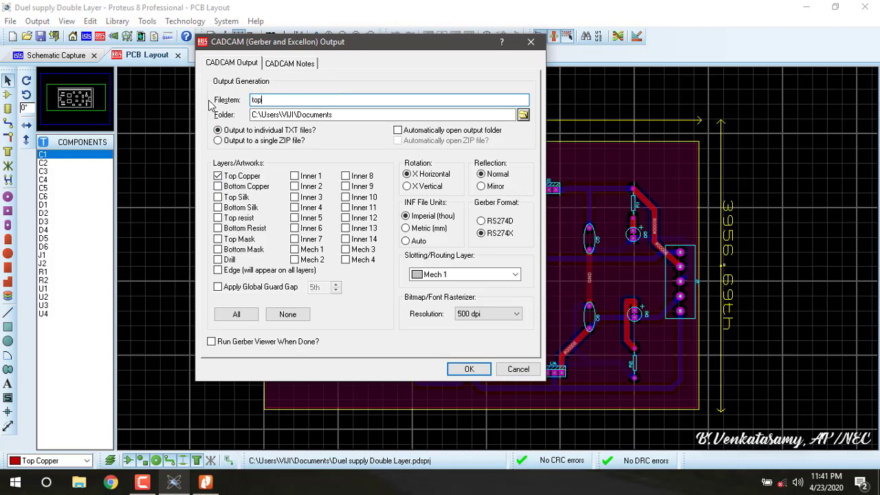
pyautogui.click(523, 116)
pyautogui.click(306, 166)
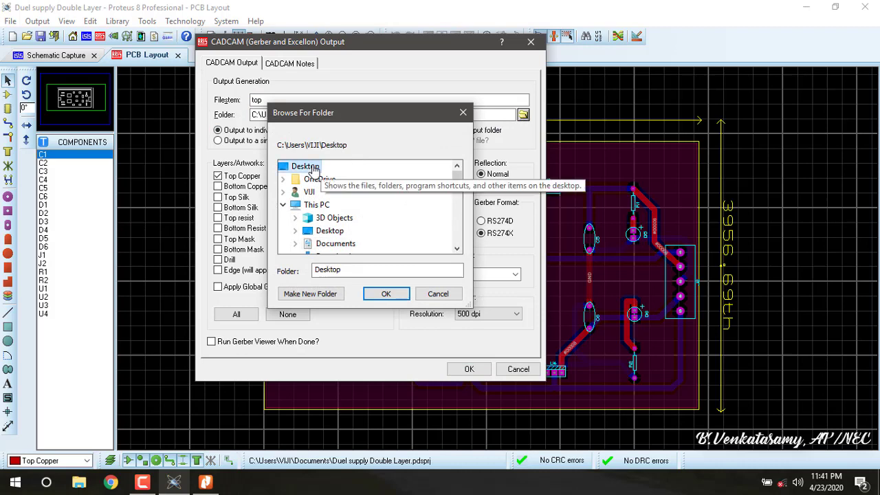
pyautogui.click(386, 294)
pyautogui.click(467, 369)
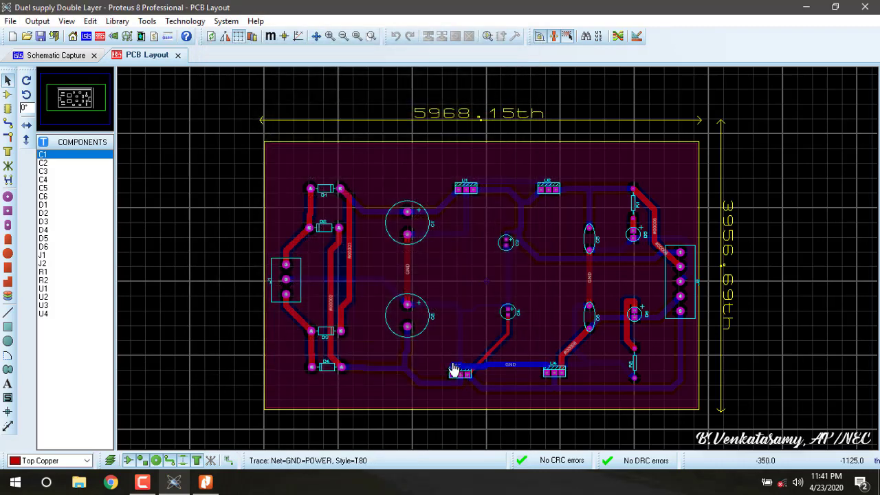
# Open Gerber/Excellon generation with only the Bottom Copper layer selected
pyautogui.click(39, 23)
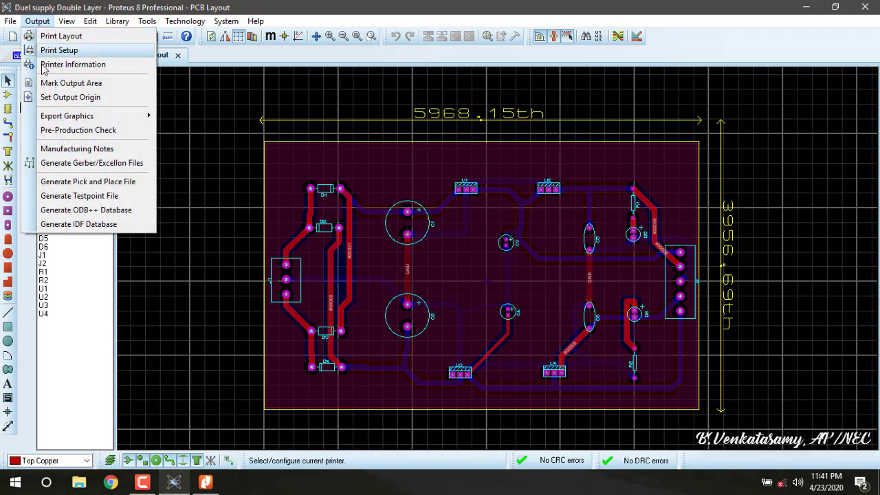
pyautogui.click(73, 165)
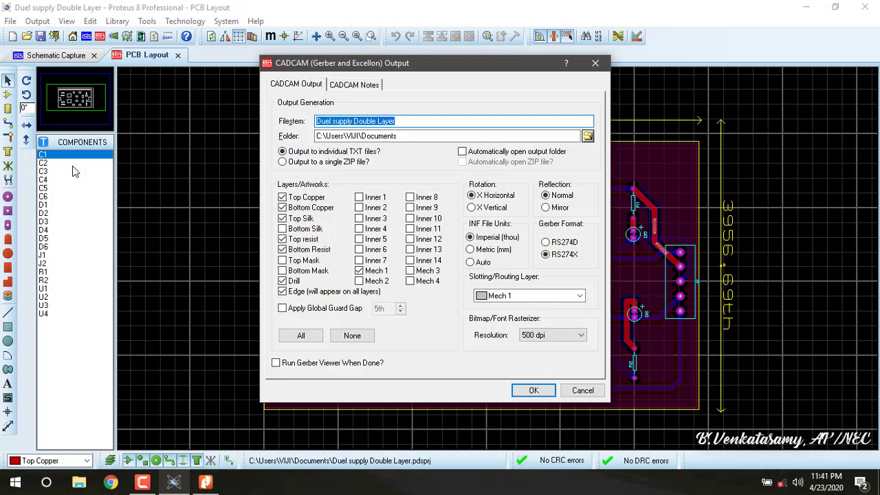
pyautogui.click(359, 337)
pyautogui.click(282, 207)
# Set the filestem to 'bottom' and the output folder to Desktop, then generate
pyautogui.moveTo(397, 121); pyautogui.dragTo(299, 122)
pyautogui.write('bottom')
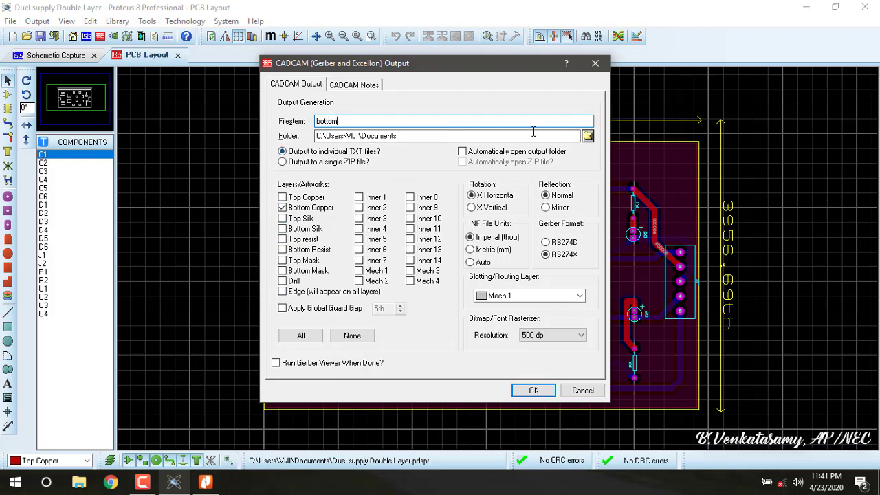
pyautogui.click(588, 137)
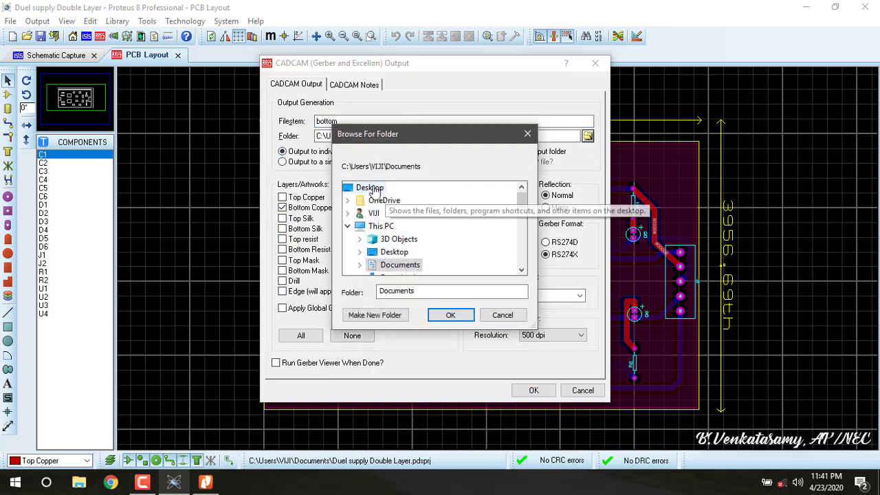
pyautogui.click(369, 187)
pyautogui.click(451, 315)
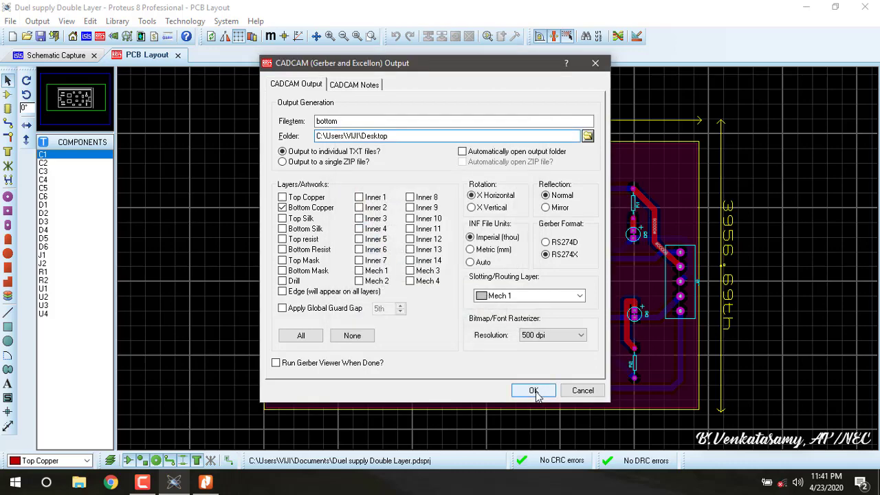
pyautogui.click(534, 390)
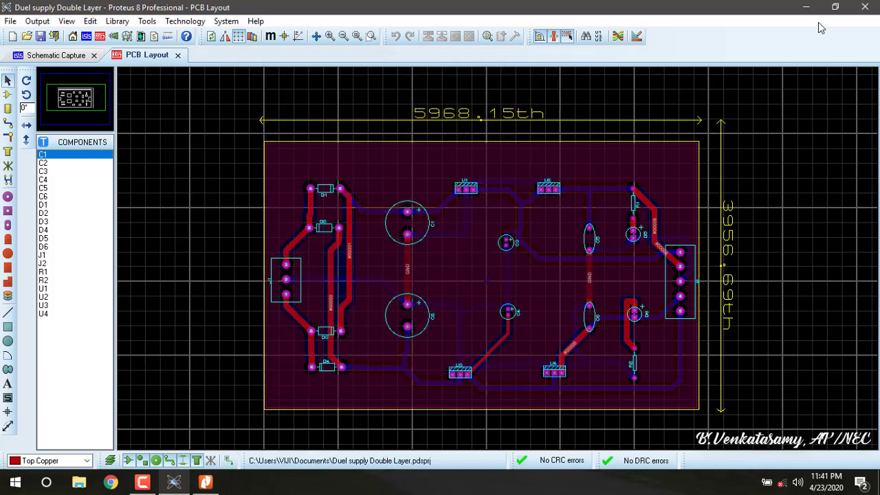
# Minimise Proteus and review the bottom CADCAM READ-ME file in Notepad
pyautogui.click(807, 8)
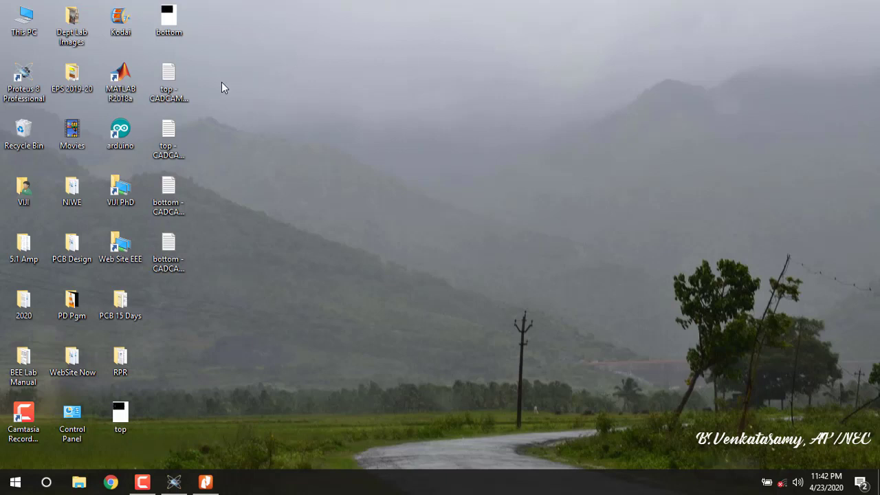
pyautogui.moveTo(220, 67); pyautogui.dragTo(154, 278)
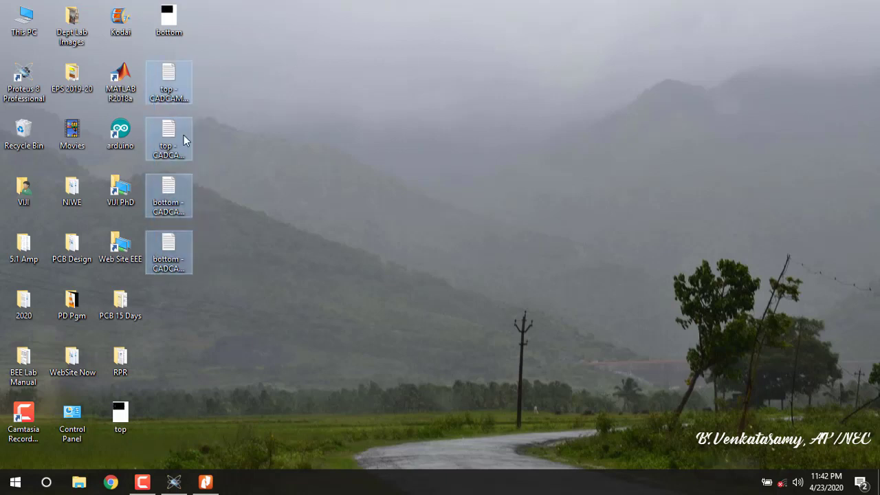
pyautogui.click(241, 125)
pyautogui.doubleClick(168, 253)
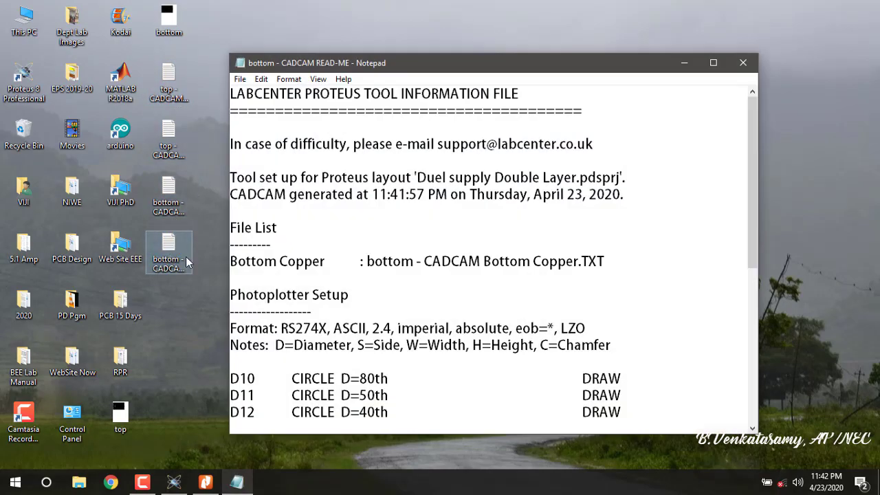
pyautogui.scroll(-6, 404, 264)
pyautogui.scroll(6, 405, 264)
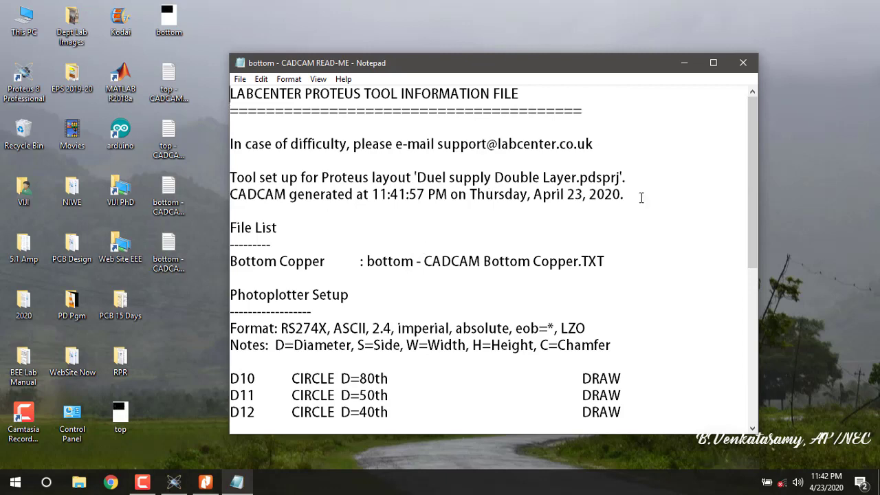
pyautogui.click(743, 63)
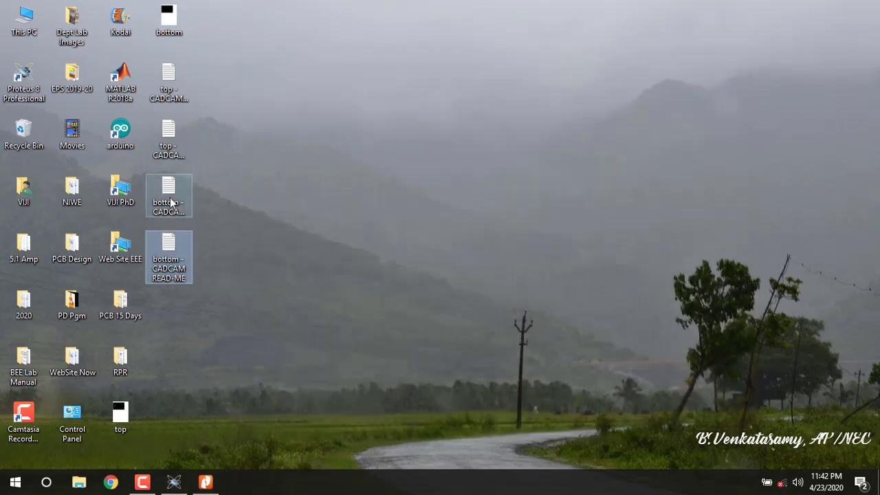
# Review the bottom CADCAM Bottom Copper Gerber file in Notepad, then close it
pyautogui.doubleClick(169, 201)
pyautogui.scroll(-8, 468, 199)
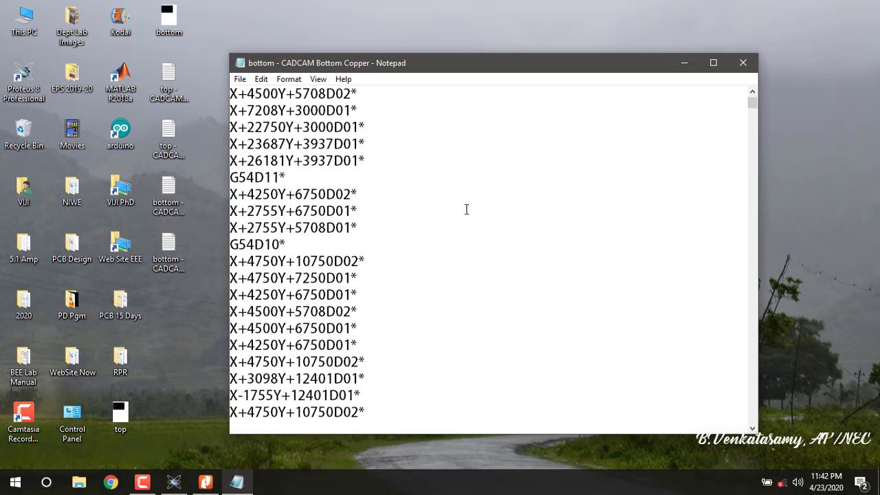
pyautogui.scroll(8, 466, 208)
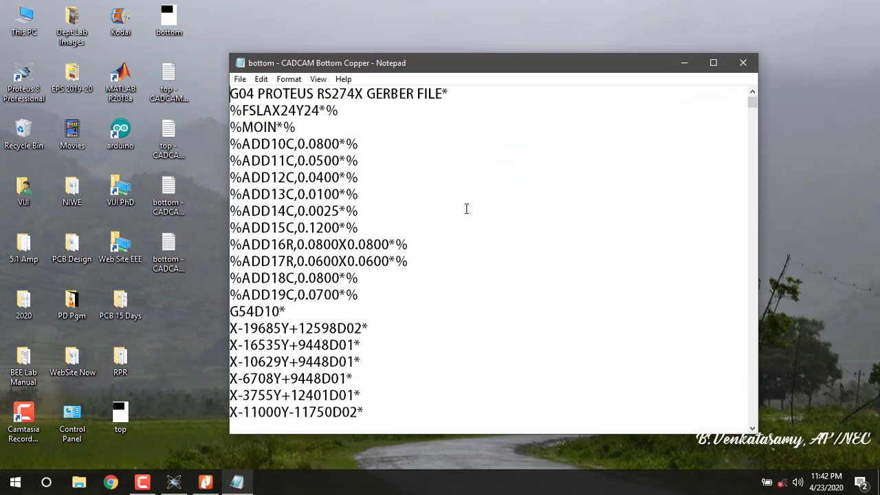
pyautogui.click(742, 62)
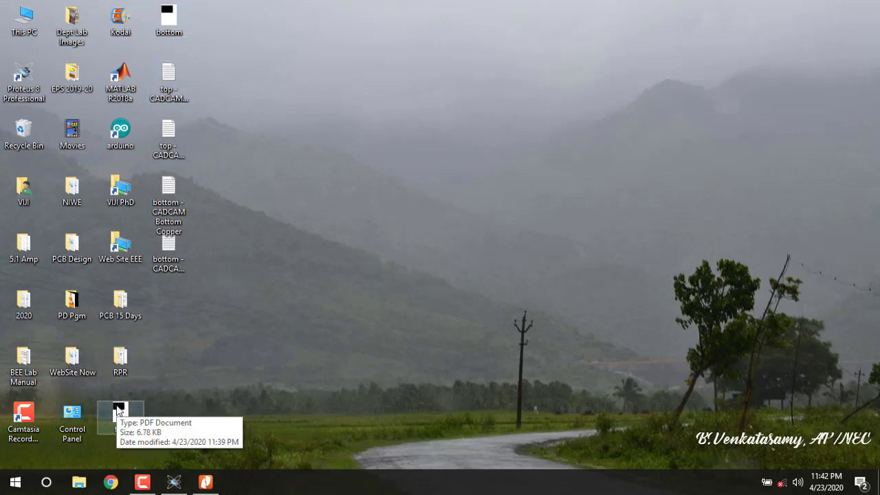
pyautogui.moveTo(216, 63); pyautogui.dragTo(152, 276)
pyautogui.click(278, 258)
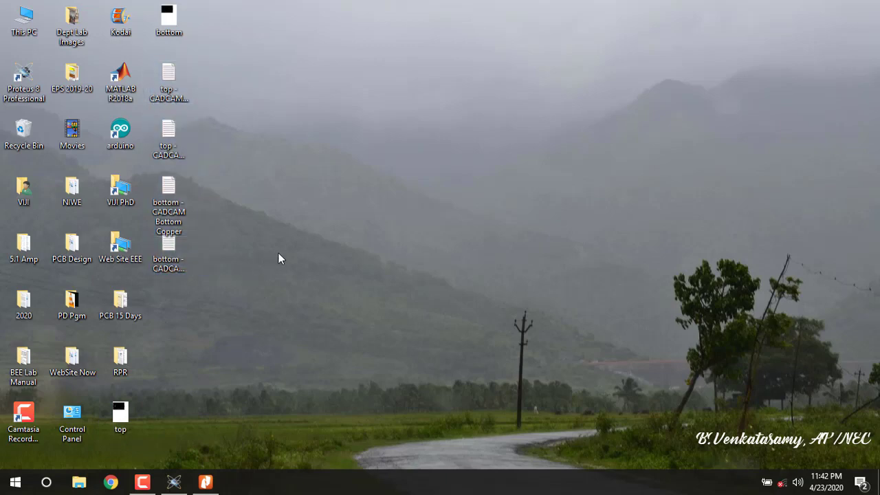
# Restore the Proteus PCB Layout, box-select the whole board, then clear the selection
pyautogui.click(176, 482)
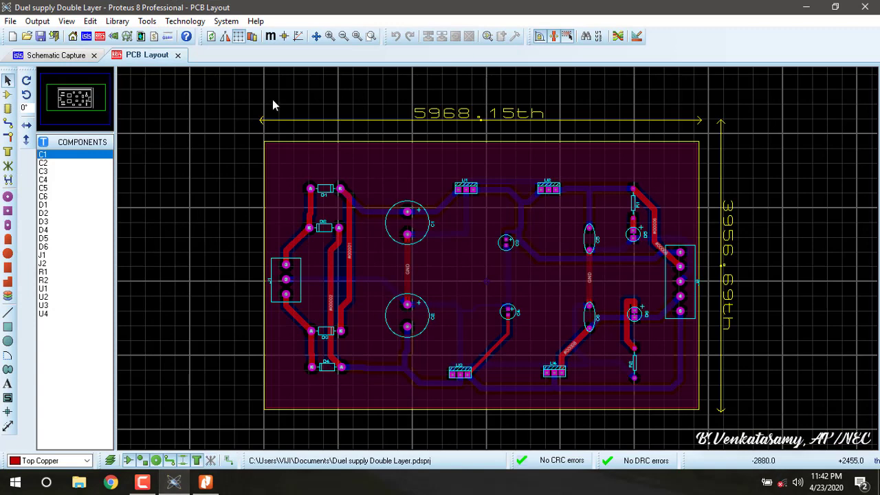
pyautogui.moveTo(230, 102); pyautogui.dragTo(753, 437)
pyautogui.click(815, 263)
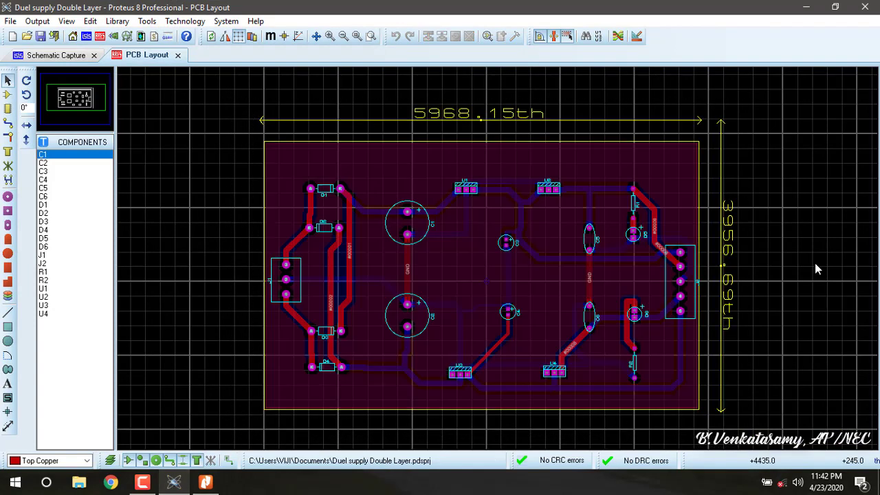
# Open the Bill of Materials view and scroll through its component list
pyautogui.click(154, 38)
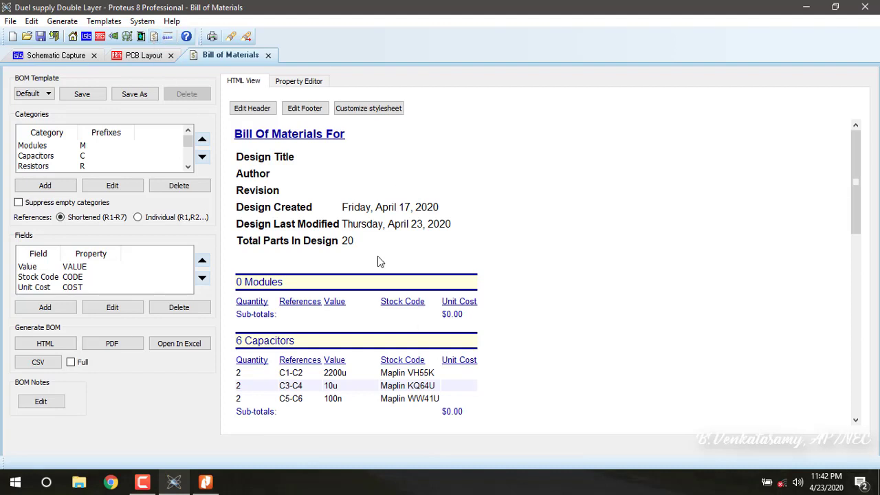
pyautogui.scroll(-1, 379, 261)
pyautogui.scroll(-1, 379, 261)
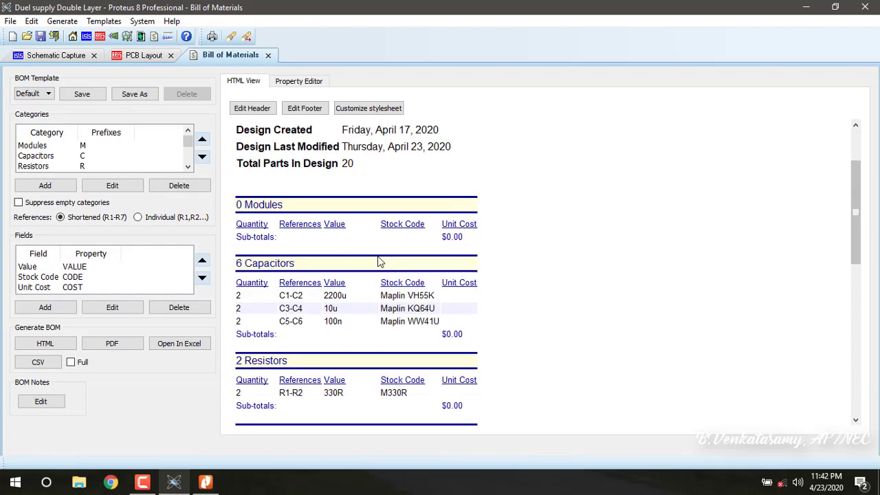
pyautogui.scroll(-1, 379, 261)
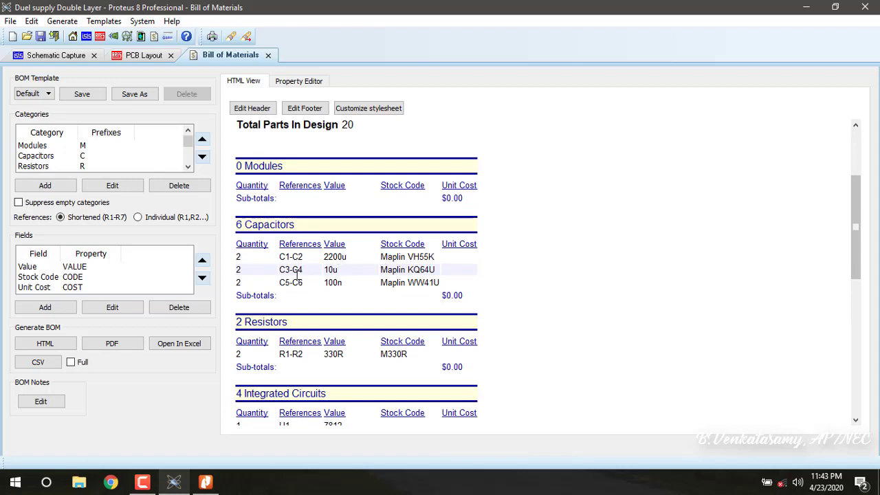
pyautogui.scroll(-3, 362, 301)
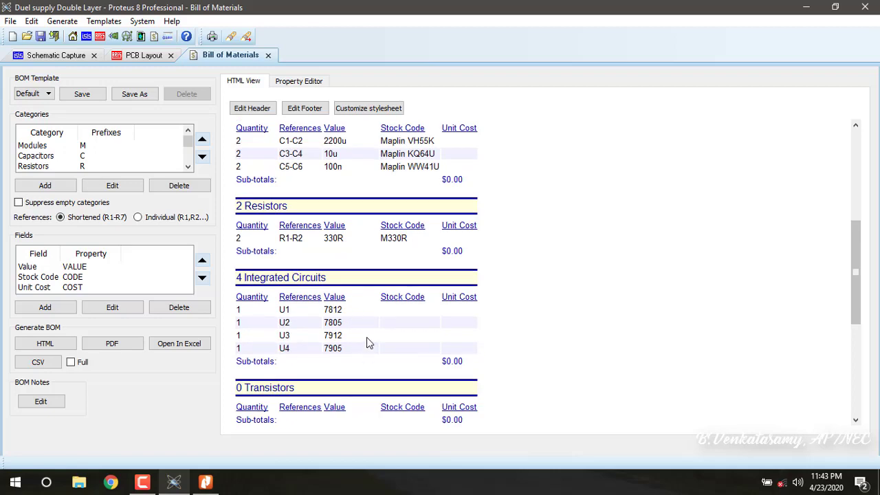
pyautogui.scroll(6, 389, 271)
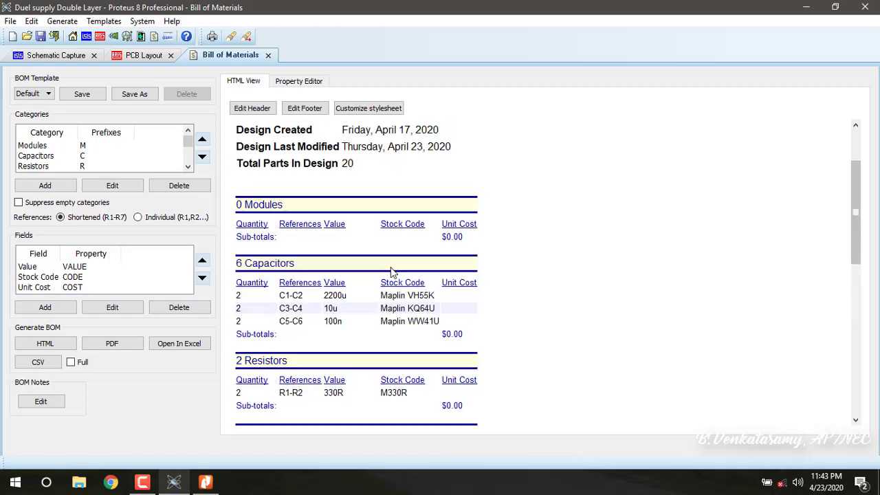
# Print the bill of materials with Microsoft Print to PDF as 'bill' on the desktop, then close the preview
pyautogui.click(212, 37)
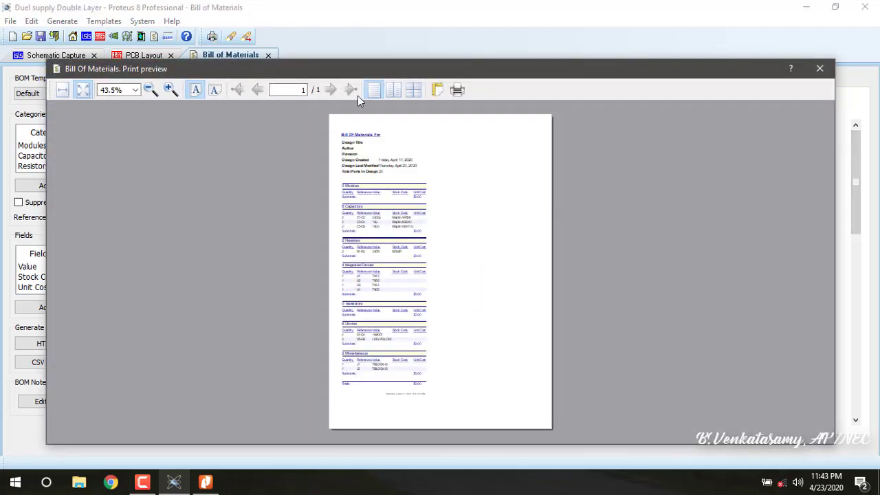
pyautogui.click(458, 90)
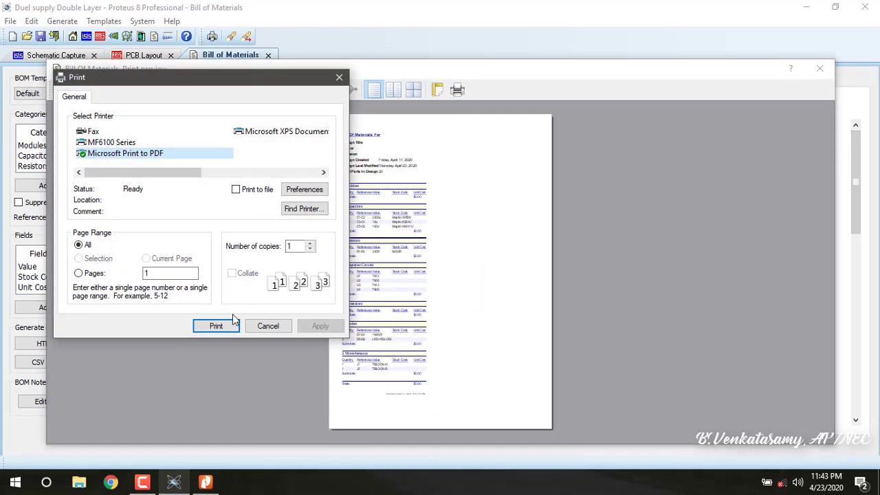
pyautogui.click(220, 325)
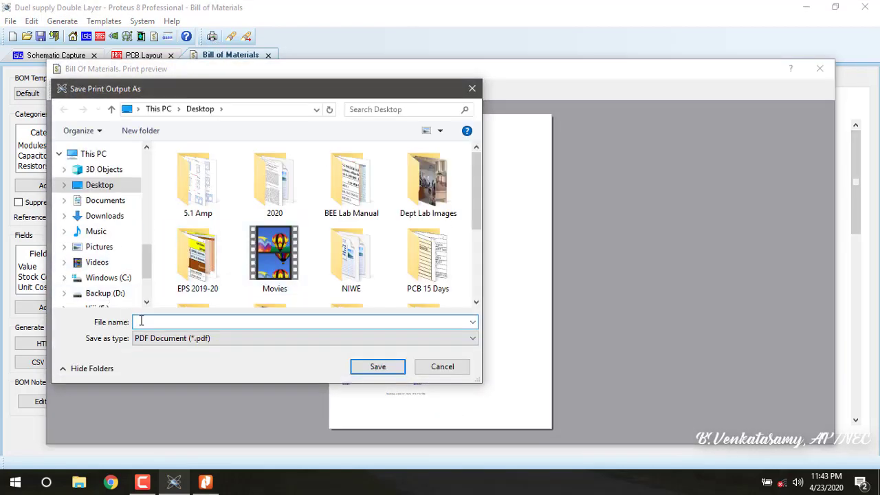
pyautogui.write('bl')
pyautogui.click(377, 367)
pyautogui.click(819, 68)
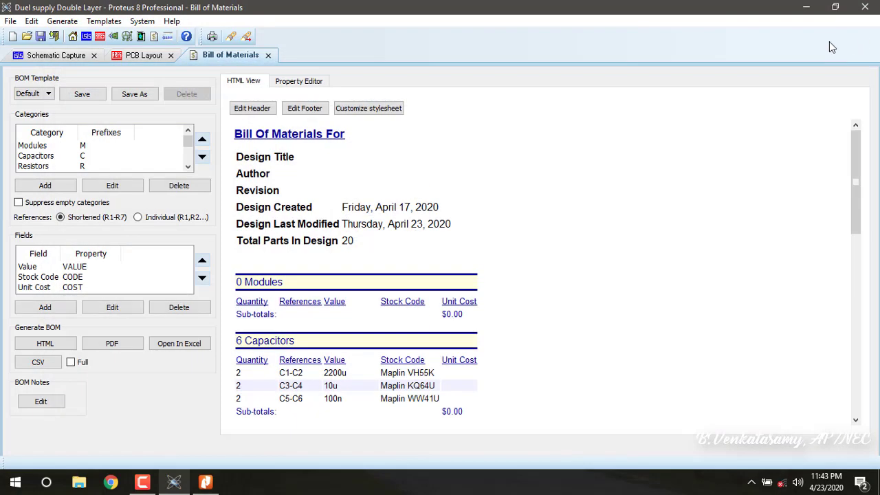
# Minimize Proteus, review bill.pdf from the desktop in Nitro Pro 8, then minimize Nitro
pyautogui.click(808, 7)
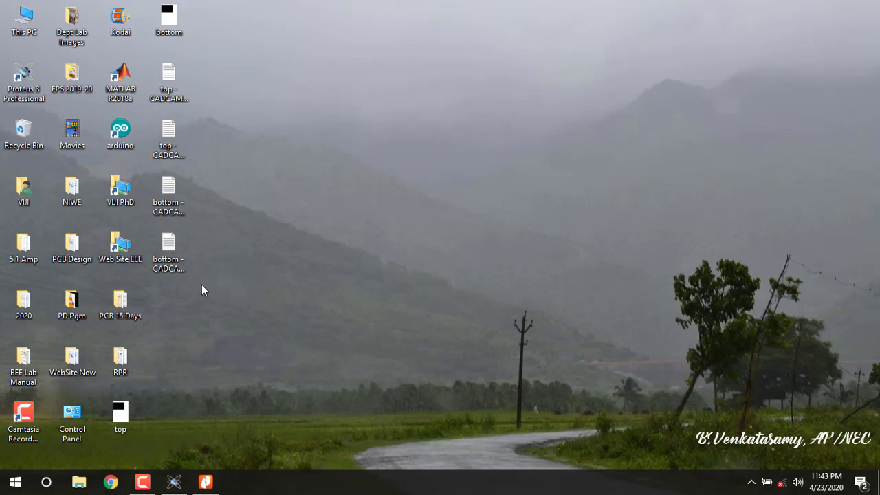
pyautogui.doubleClick(169, 303)
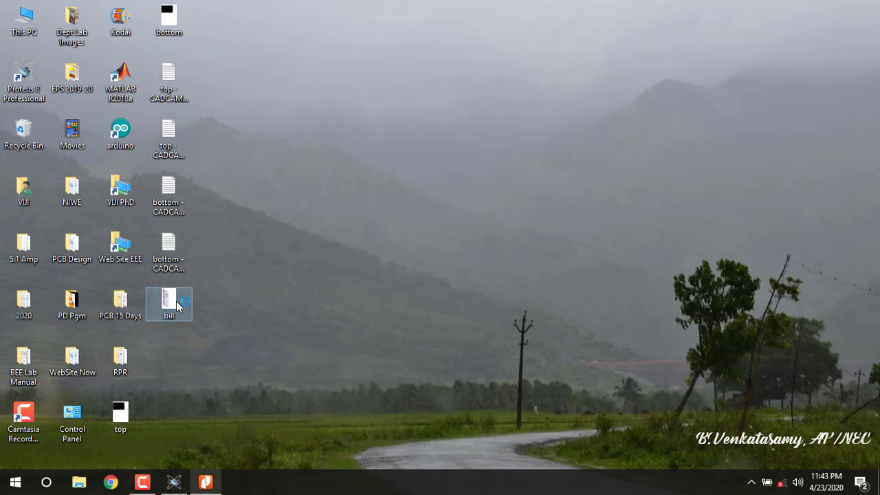
pyautogui.scroll(-3, 422, 220)
pyautogui.scroll(-7, 422, 220)
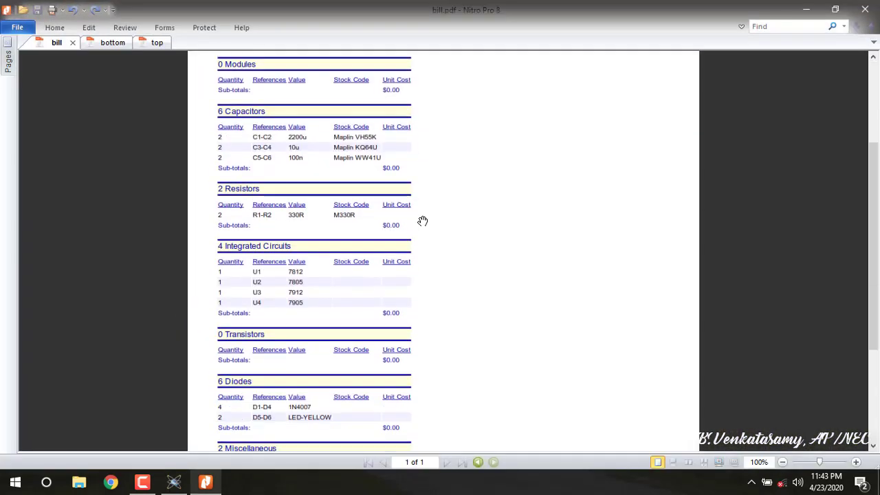
pyautogui.scroll(3, 422, 220)
pyautogui.scroll(7, 422, 220)
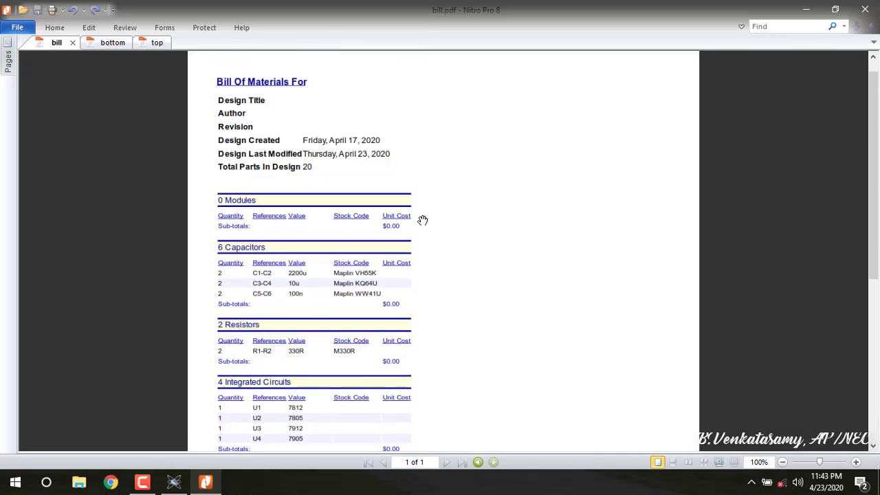
pyautogui.click(808, 10)
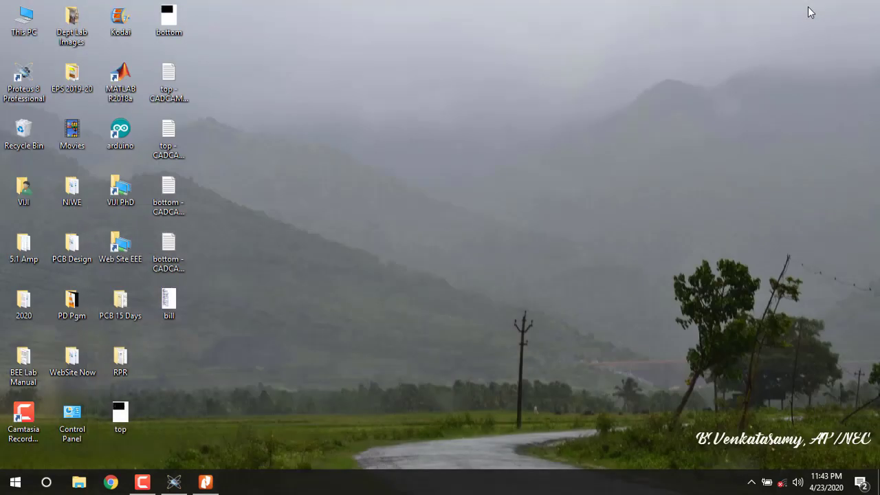
# Restore Proteus and return to the PCB Layout tab after briefly selecting the board and checking the BOM
pyautogui.click(174, 482)
pyautogui.click(147, 57)
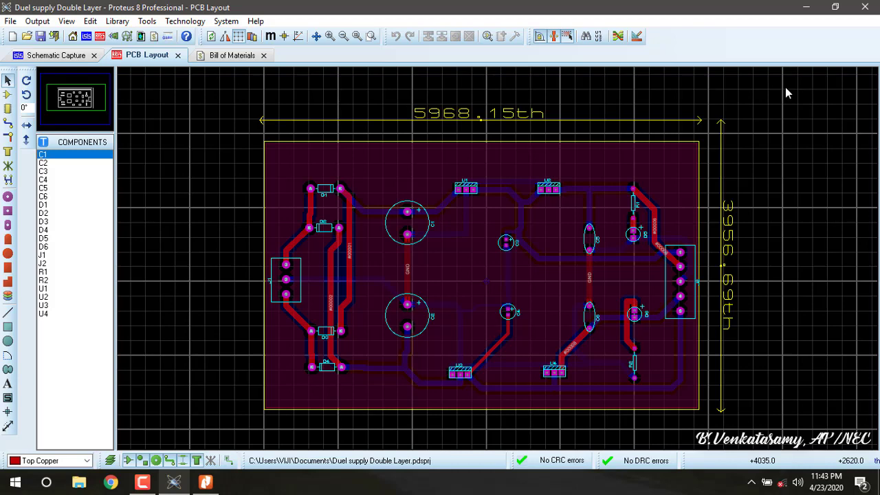
pyautogui.moveTo(785, 86); pyautogui.dragTo(214, 433)
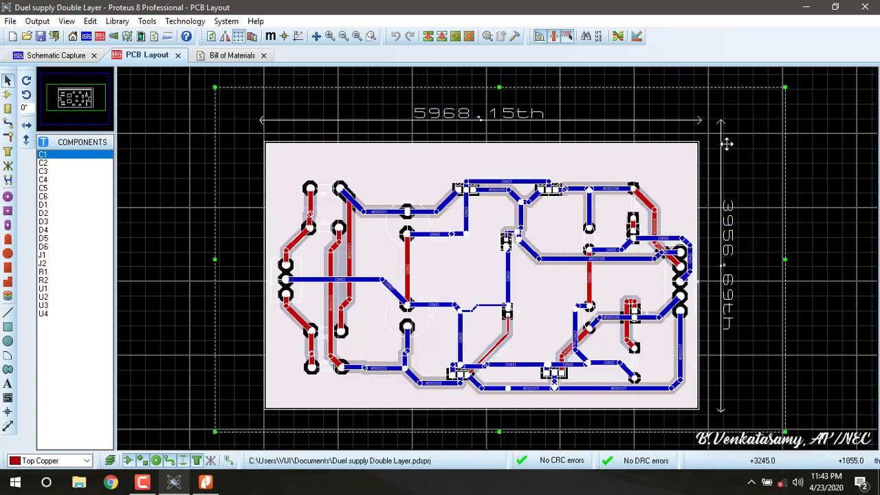
pyautogui.click(809, 170)
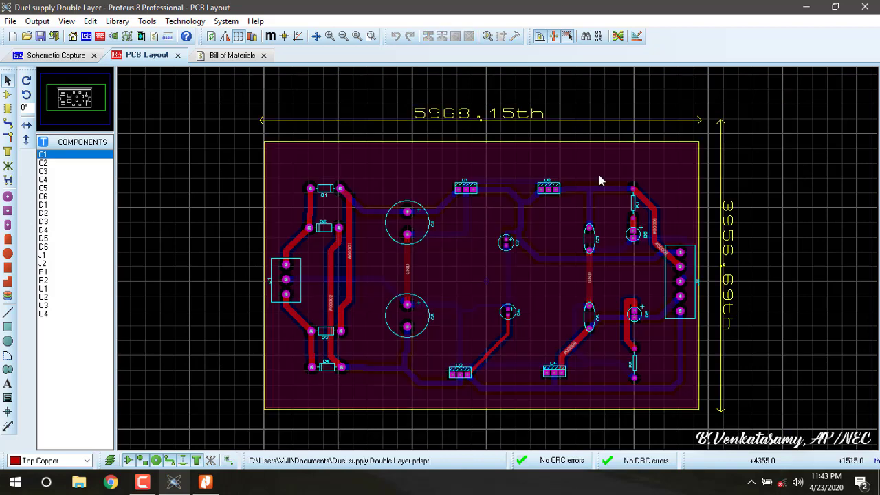
pyautogui.click(225, 57)
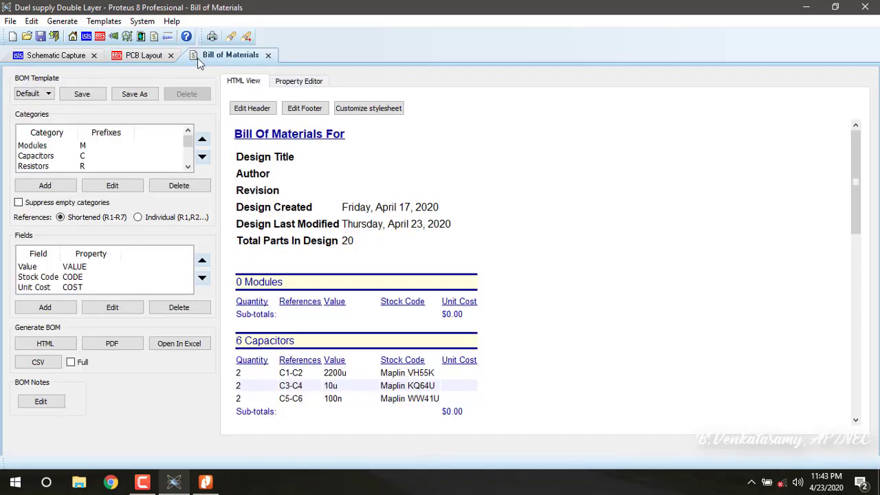
pyautogui.click(148, 55)
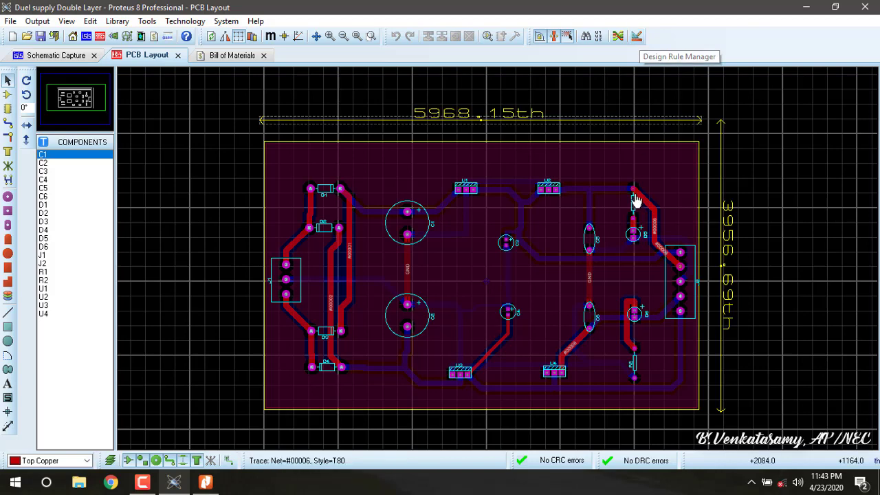
# Delete the GND copper zone with Bottom Copper as the current layer
pyautogui.scroll(-1, 500, 364)
pyautogui.scroll(2, 494, 261)
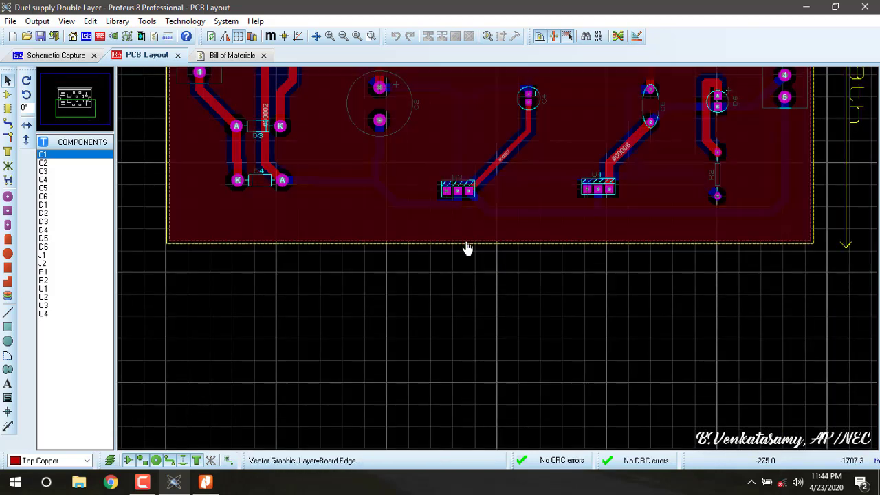
pyautogui.click(466, 238)
pyautogui.press('pagedown')
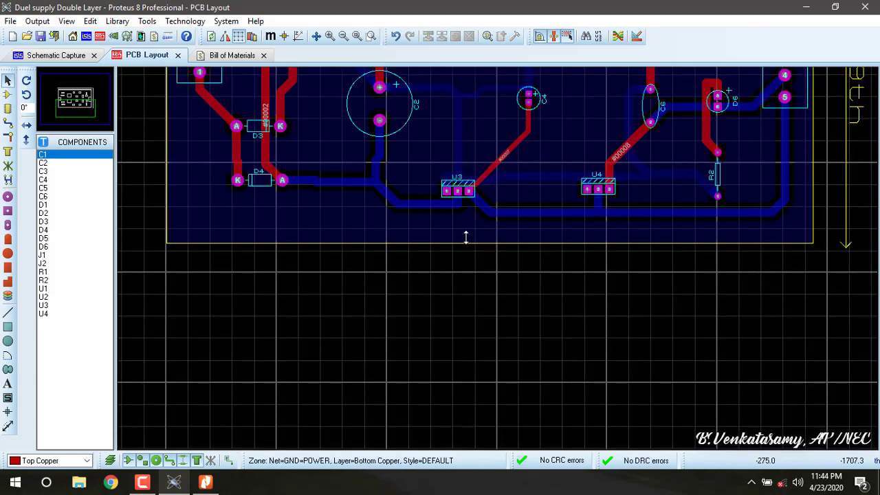
pyautogui.press('Delete')
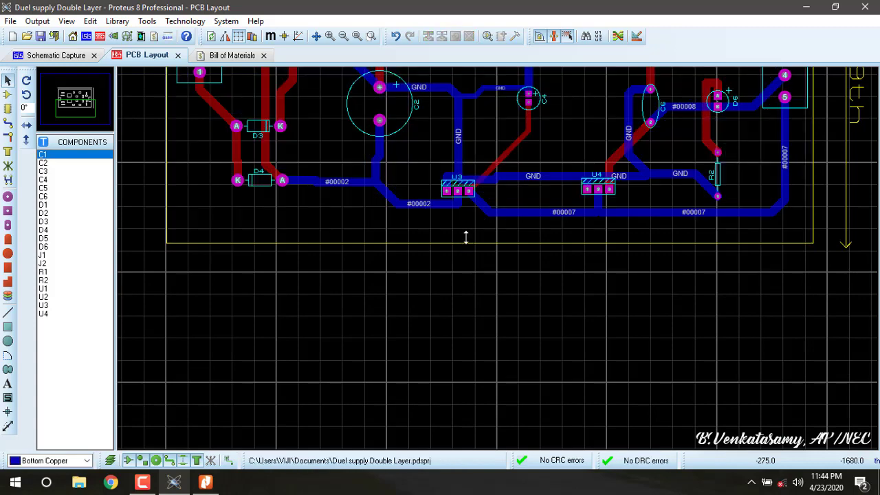
# Delete all routed tracks across the board, leaving only ratsnest lines
pyautogui.scroll(-3, 466, 237)
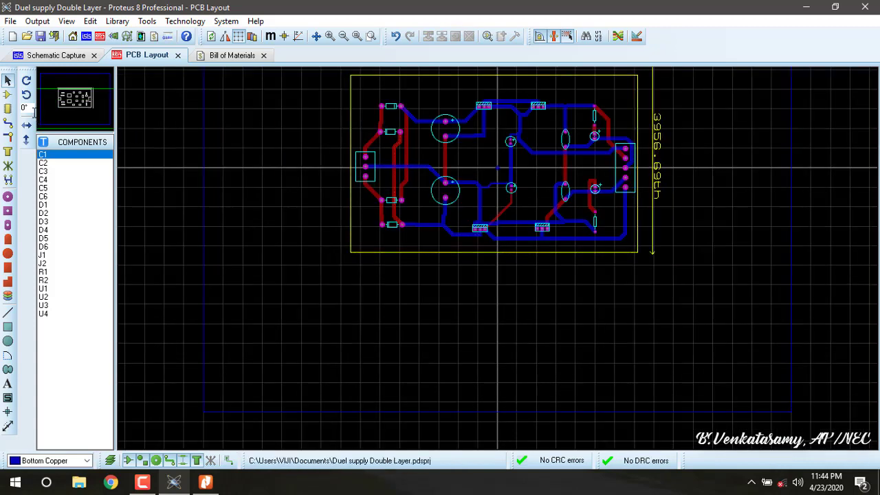
pyautogui.click(8, 124)
pyautogui.moveTo(308, 79); pyautogui.dragTo(661, 260)
pyautogui.press('Delete')
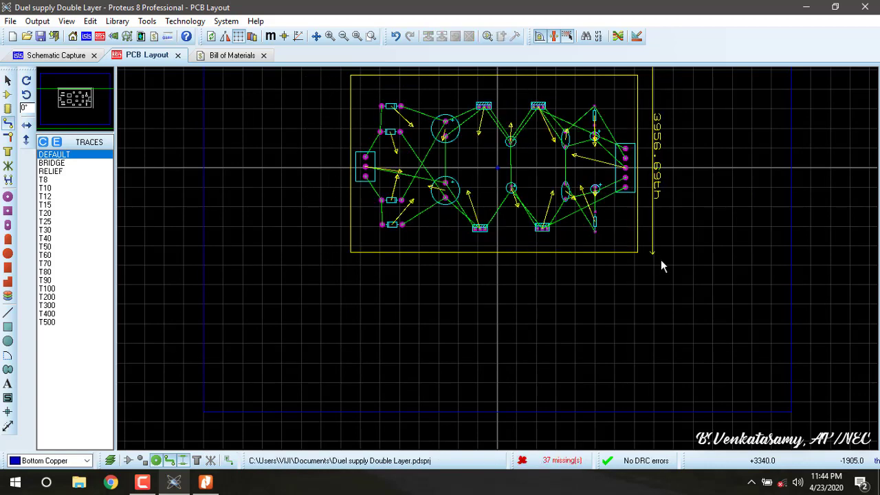
# Give the POWER net class T60 traces and necks and V60 vias, with Top Copper removed from autorouting
pyautogui.click(636, 37)
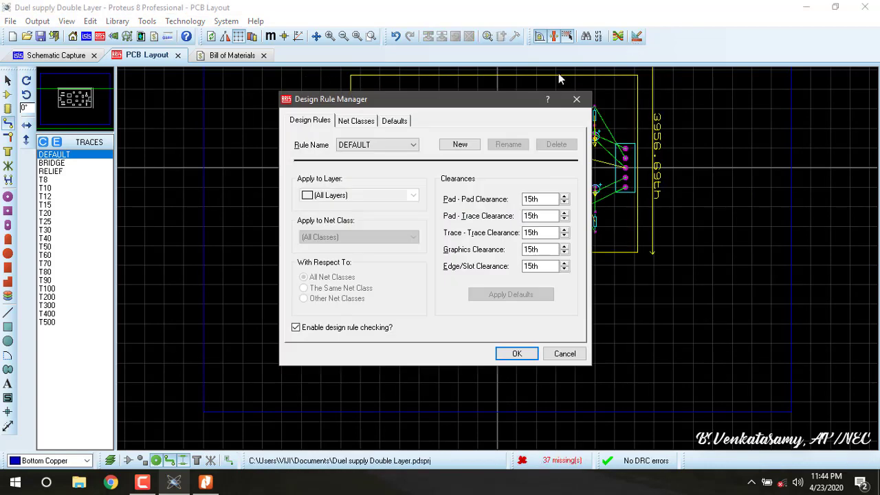
pyautogui.click(355, 123)
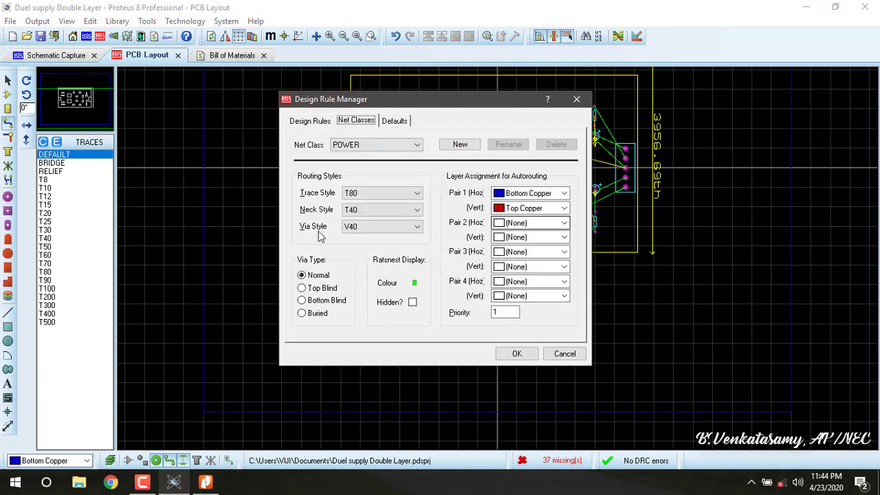
pyautogui.click(369, 196)
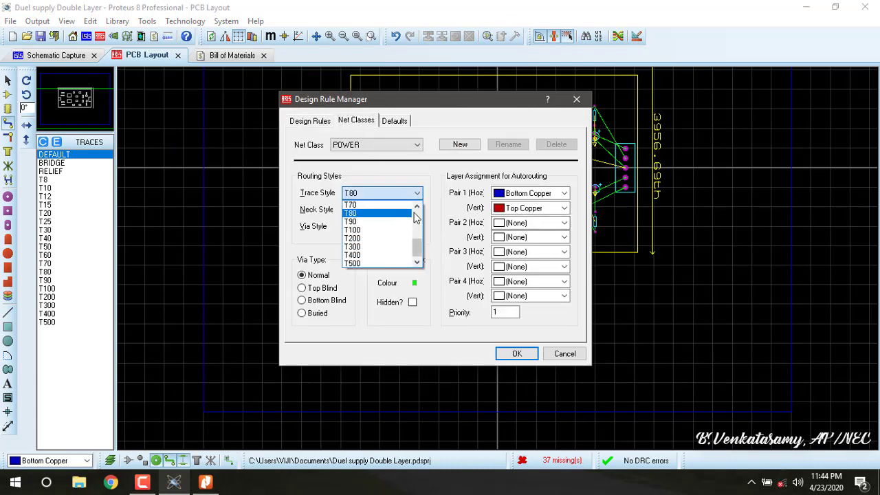
pyautogui.click(416, 206)
pyautogui.click(389, 215)
pyautogui.click(388, 215)
pyautogui.click(375, 235)
pyautogui.click(376, 229)
pyautogui.click(382, 256)
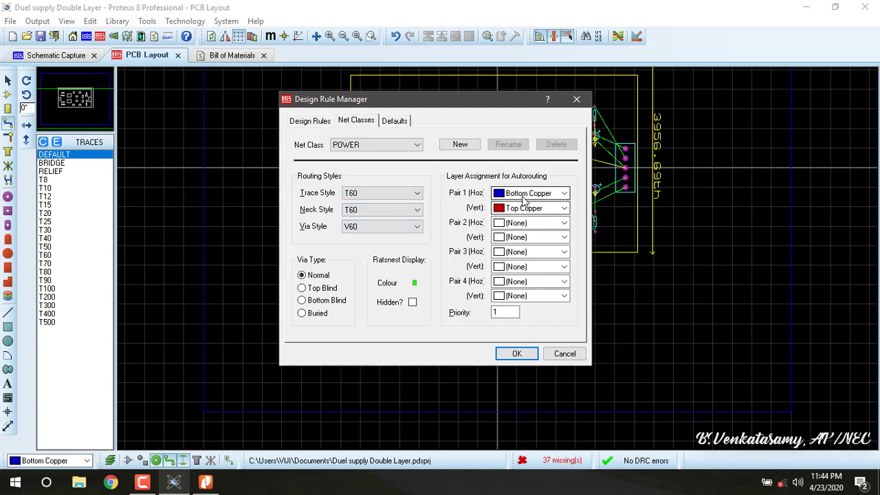
pyautogui.click(519, 213)
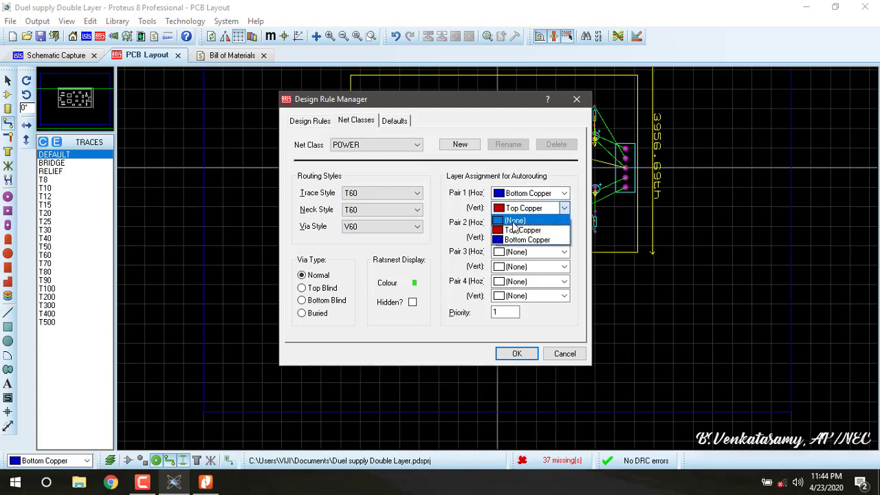
pyautogui.click(519, 216)
# Give the SIGNAL net class T60 traces, autorouting on Bottom Copper only
pyautogui.click(364, 147)
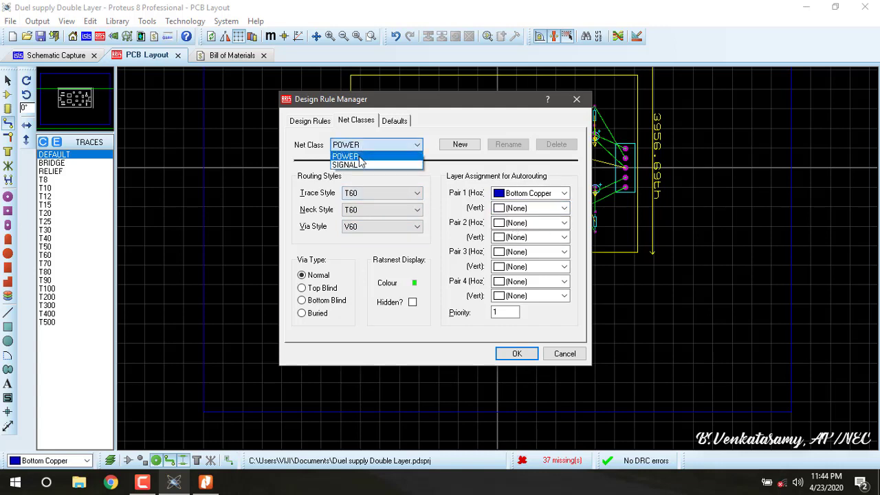
pyautogui.click(360, 165)
pyautogui.click(375, 193)
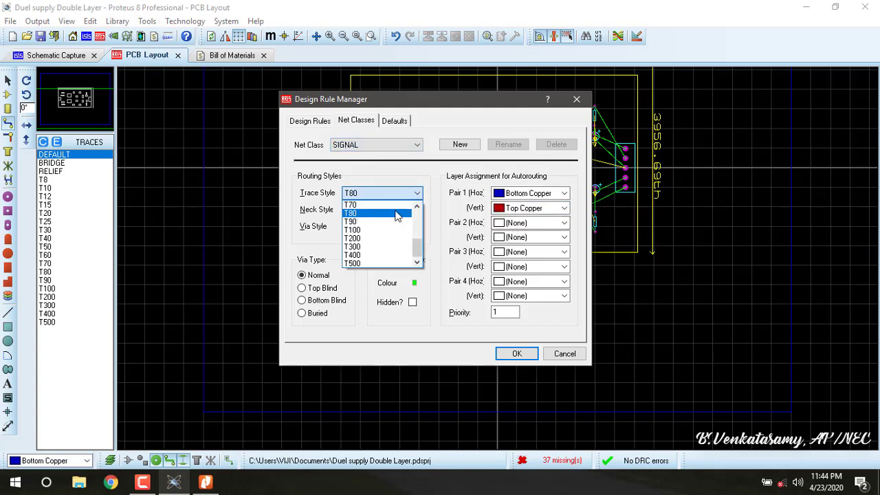
pyautogui.scroll(1, 367, 214)
pyautogui.click(365, 205)
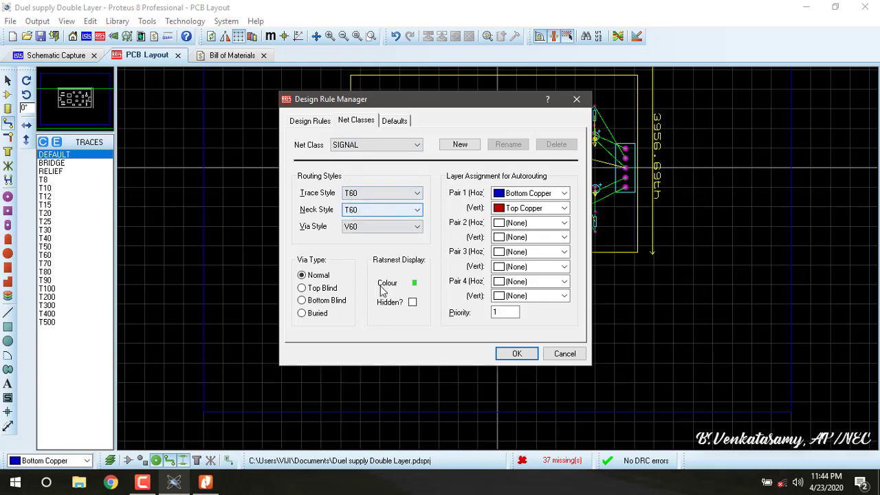
pyautogui.click(527, 209)
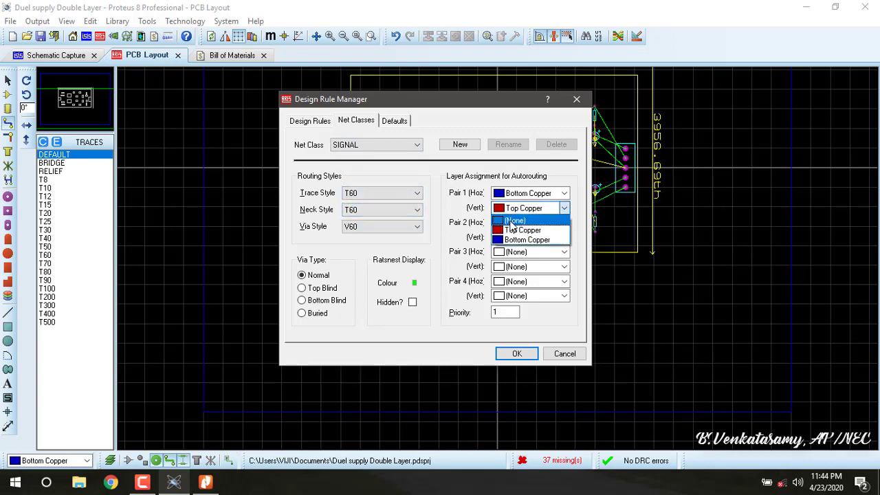
pyautogui.click(510, 221)
# Apply the design rules and run the Shape Based Auto Router on the whole board
pyautogui.click(516, 353)
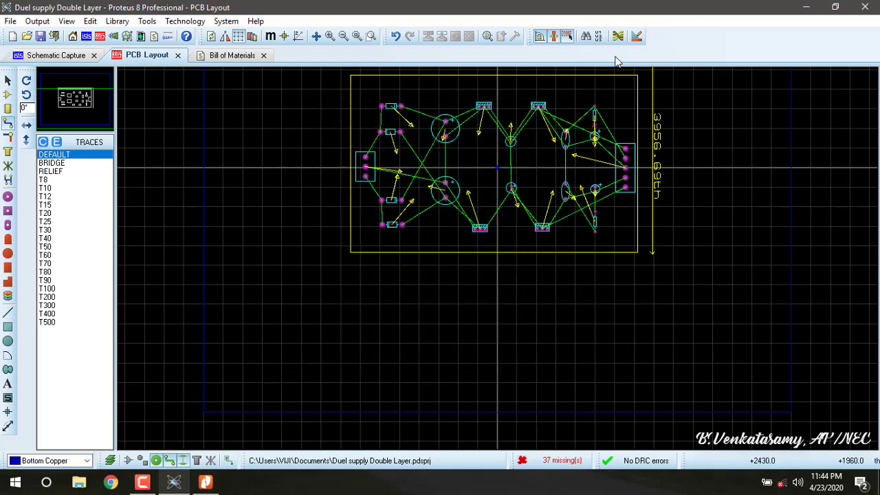
pyautogui.click(617, 37)
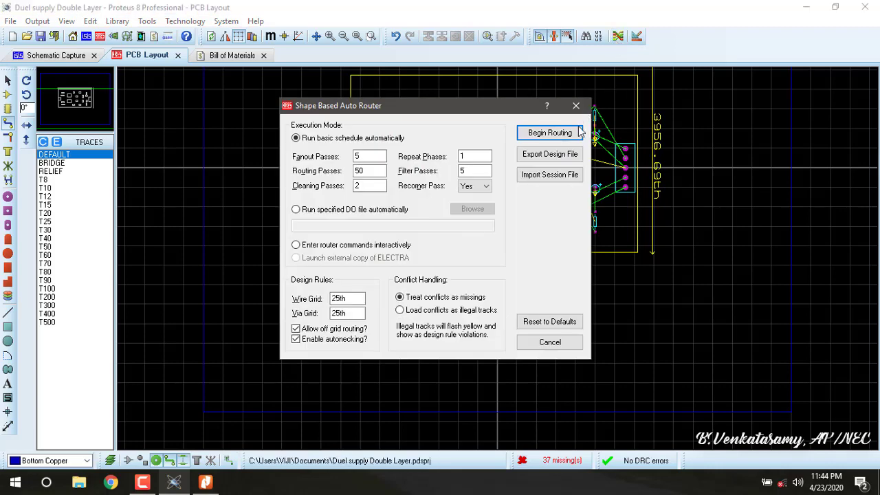
pyautogui.click(550, 132)
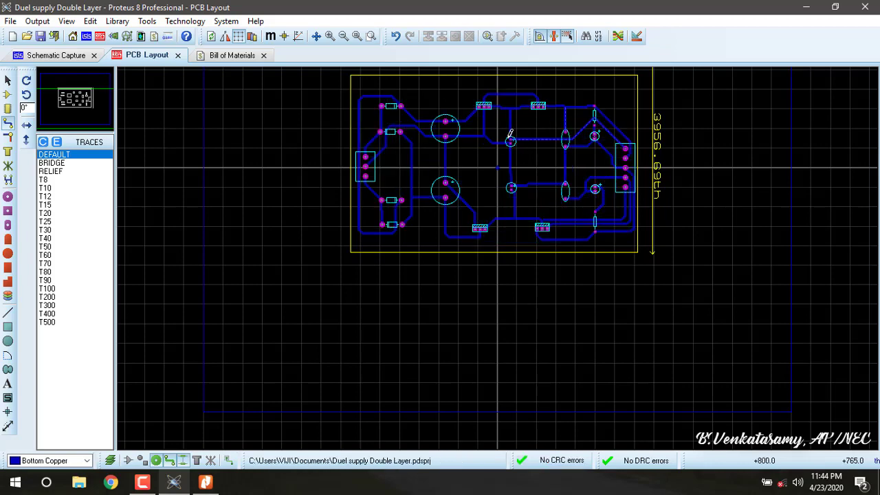
pyautogui.scroll(3, 536, 178)
pyautogui.scroll(-2, 504, 230)
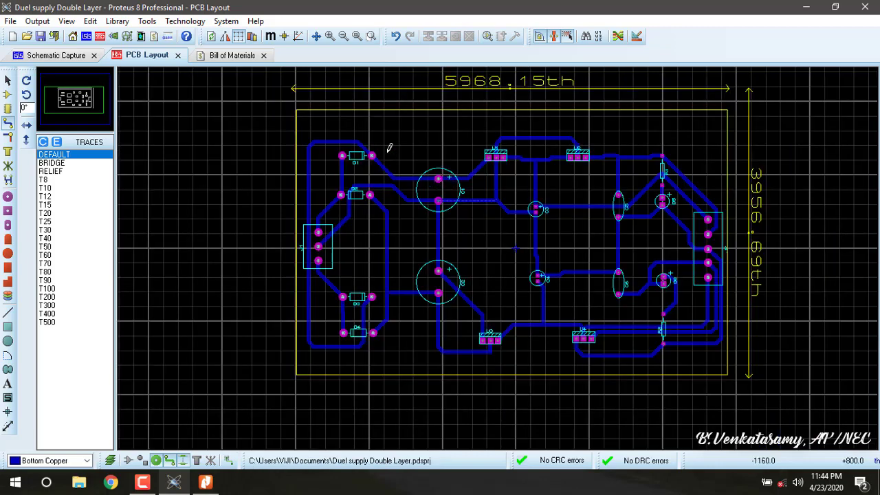
pyautogui.scroll(-1, 632, 384)
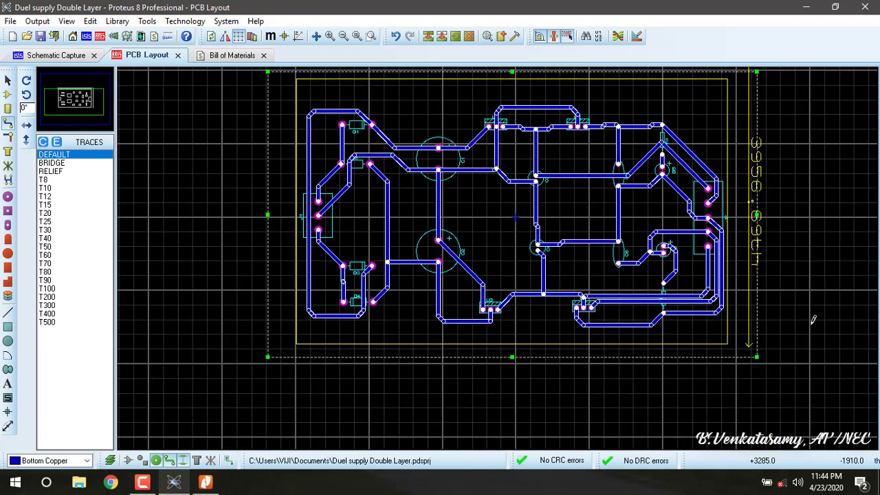
pyautogui.scroll(1, 814, 306)
pyautogui.scroll(-1, 418, 206)
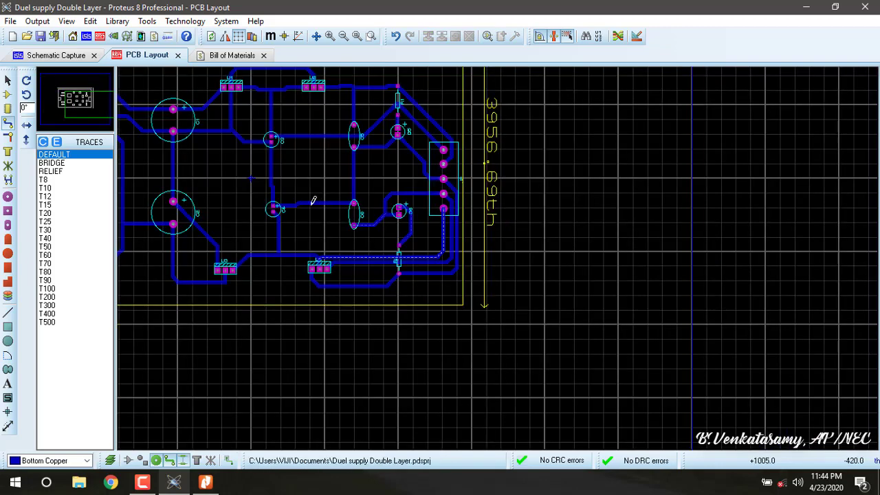
pyautogui.scroll(1, 309, 198)
pyautogui.scroll(-1, 500, 253)
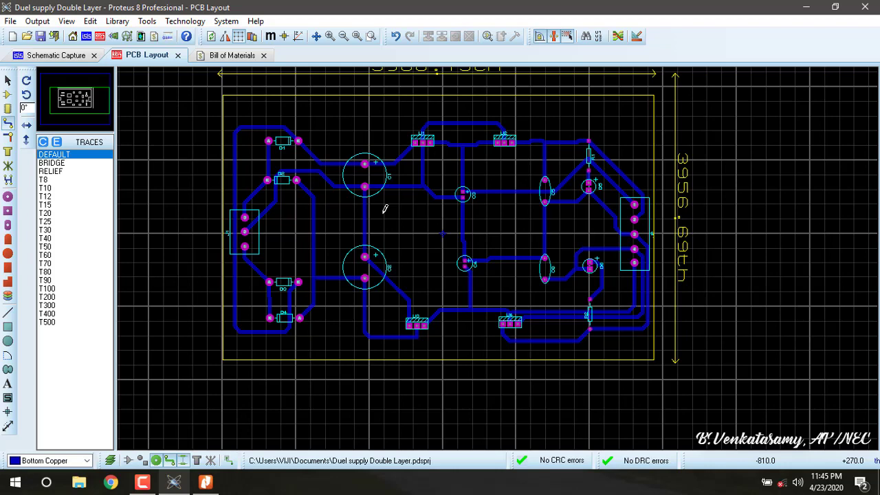
pyautogui.scroll(2, 385, 209)
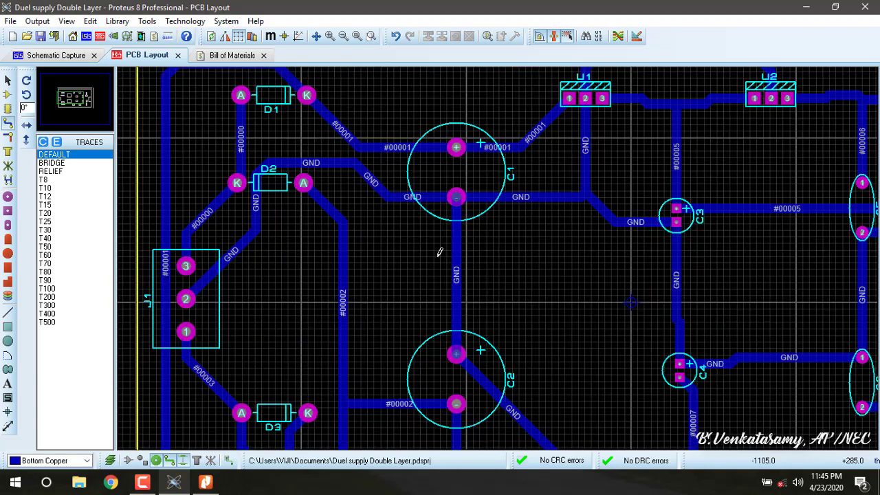
pyautogui.scroll(-1, 398, 298)
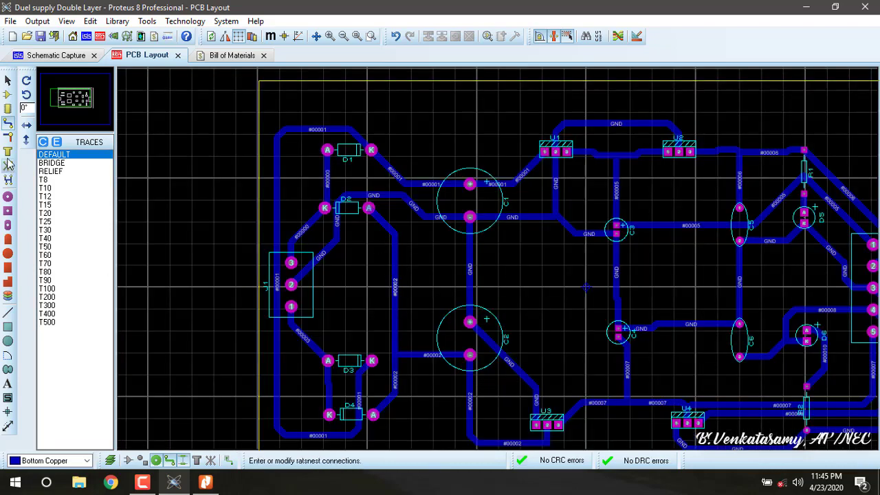
# Change the three #00002 route segments between D2, C2 and D4 to the wider T90 trace style
pyautogui.click(8, 80)
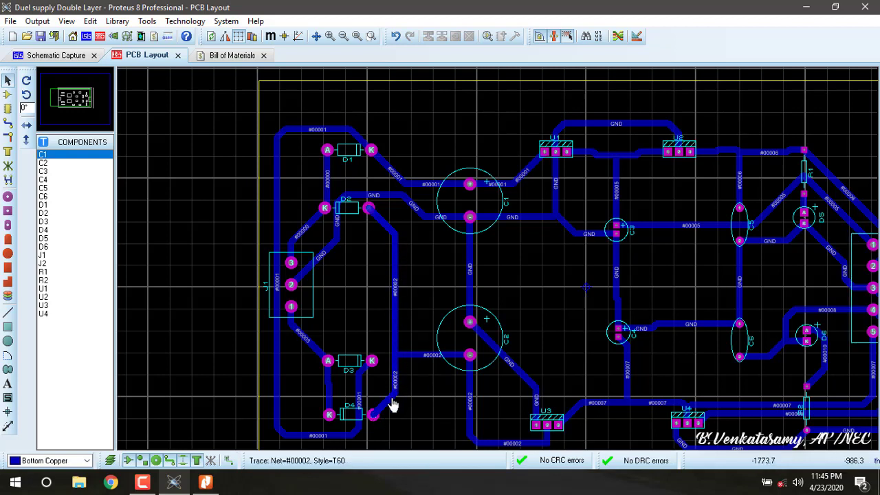
pyautogui.rightClick(397, 305)
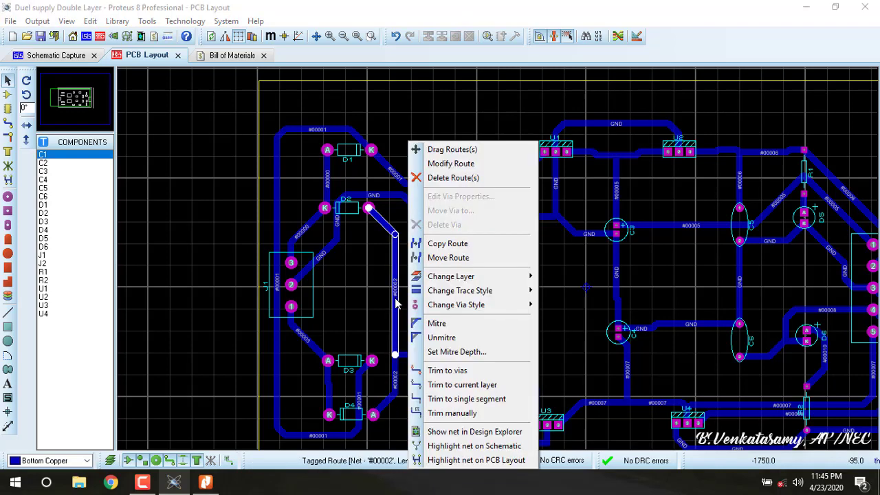
pyautogui.moveTo(459, 296)
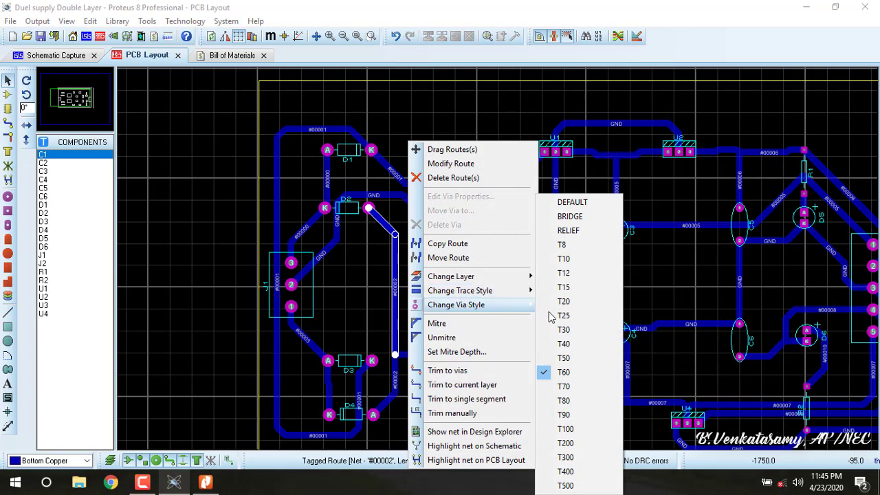
pyautogui.click(566, 414)
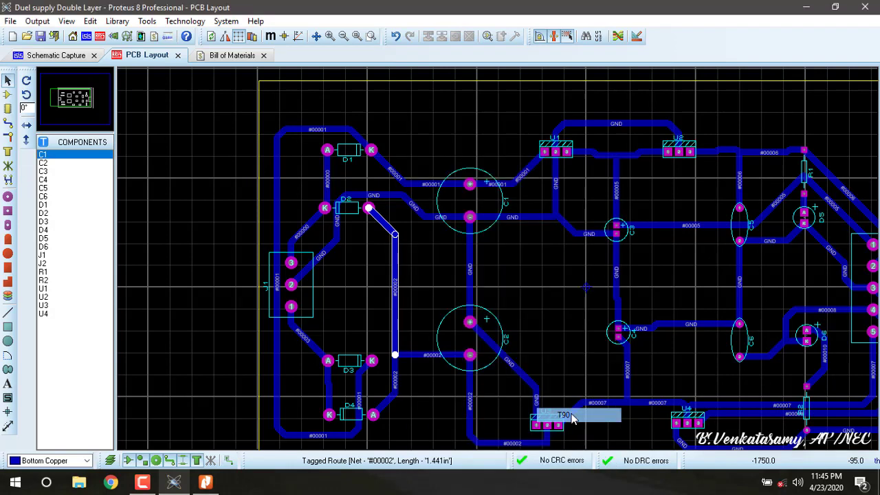
pyautogui.rightClick(419, 356)
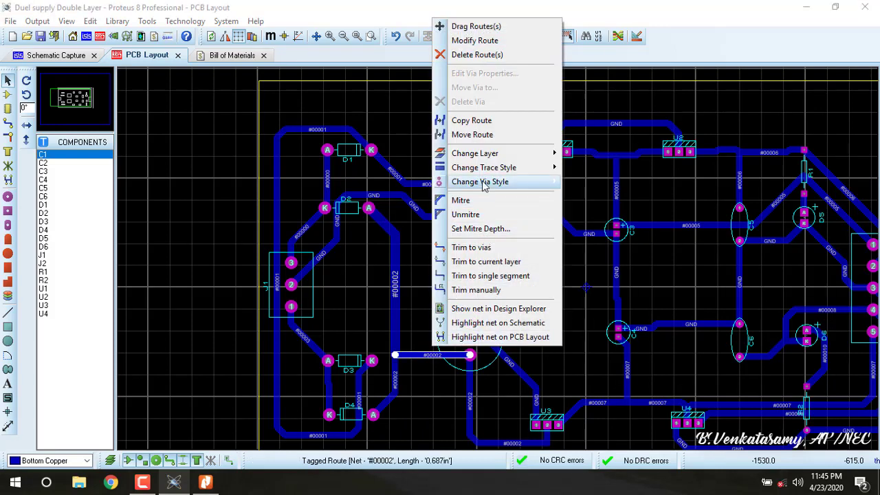
pyautogui.moveTo(485, 172)
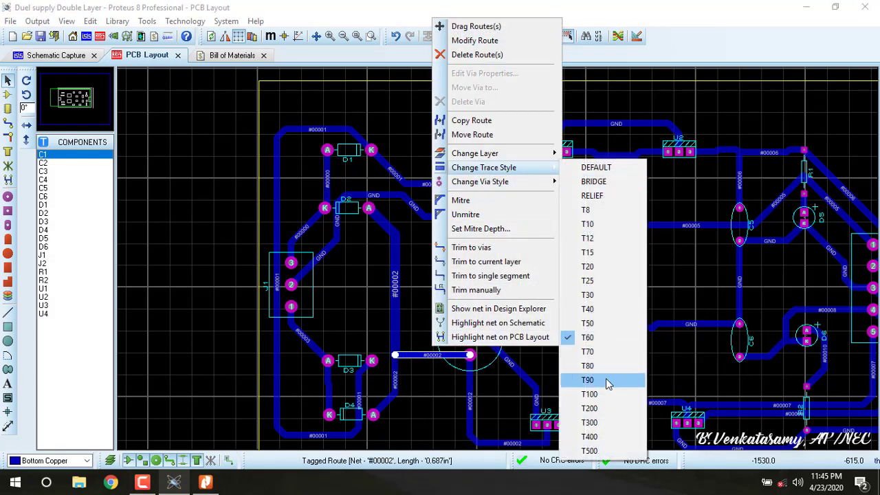
pyautogui.click(606, 379)
pyautogui.rightClick(402, 383)
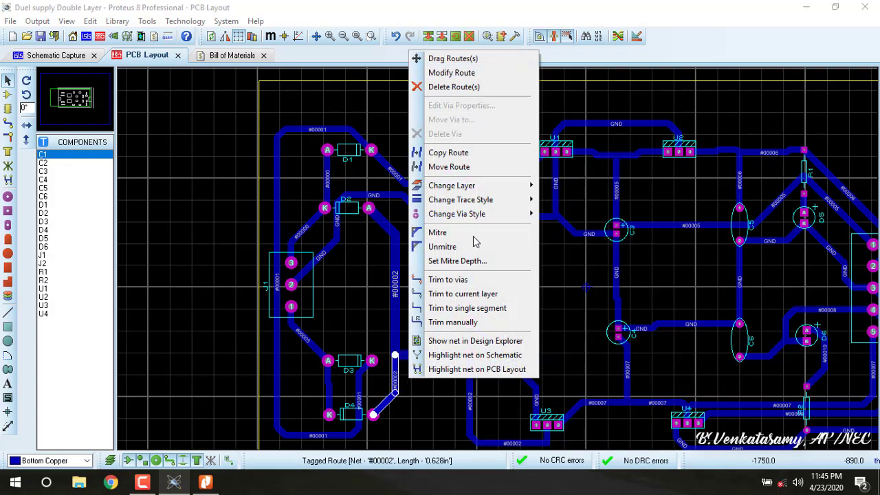
pyautogui.moveTo(481, 200)
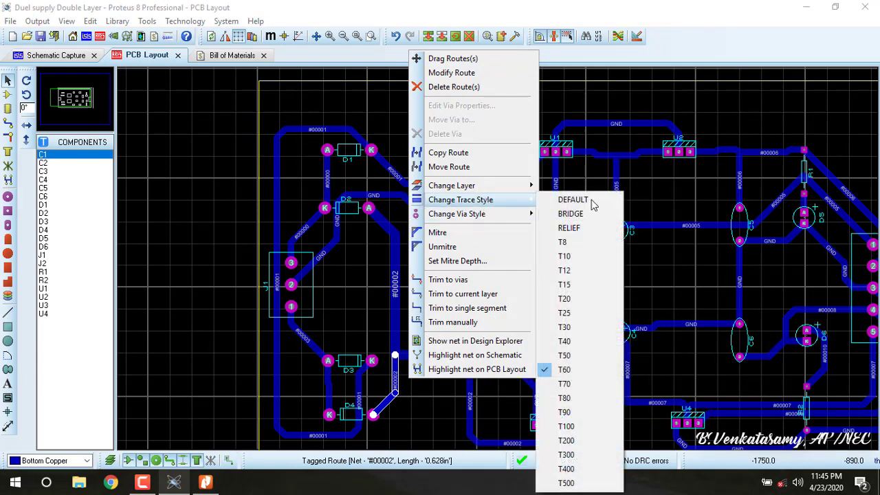
pyautogui.click(581, 412)
pyautogui.click(449, 388)
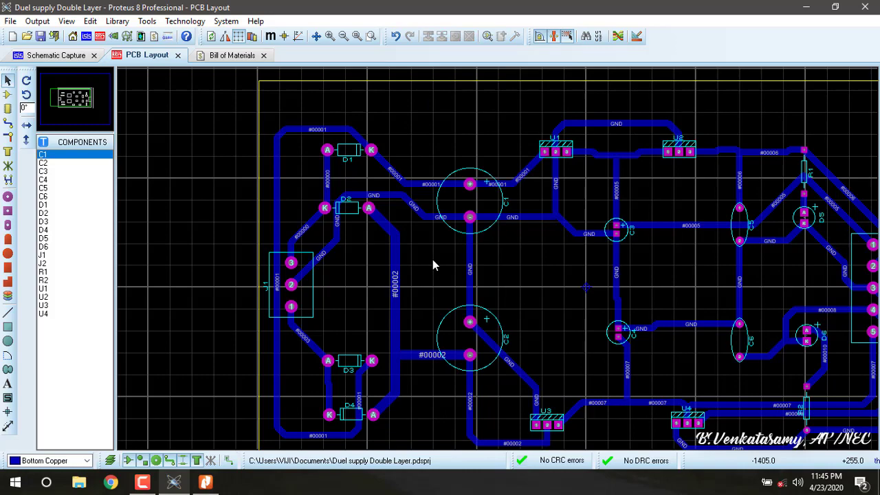
# Reroute the #00001 traces D1–C1 and C1–U1 higher up along the board's top
pyautogui.scroll(1, 432, 259)
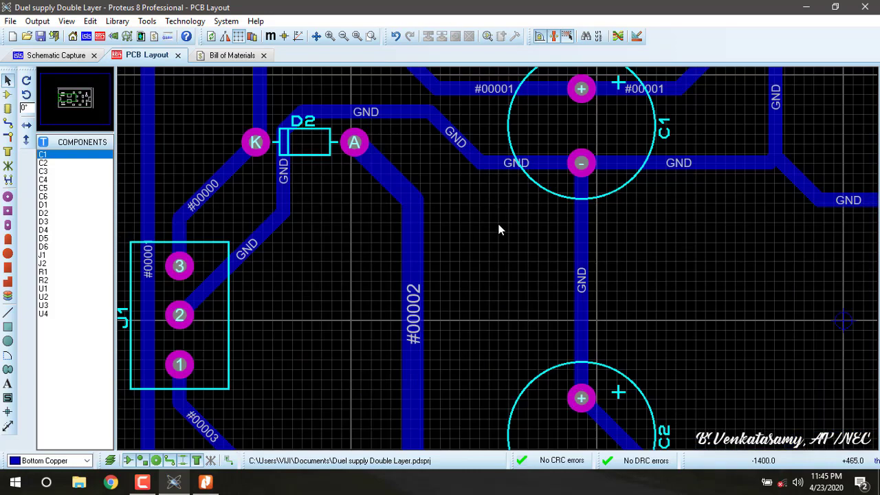
pyautogui.scroll(-1, 501, 261)
pyautogui.click(527, 182)
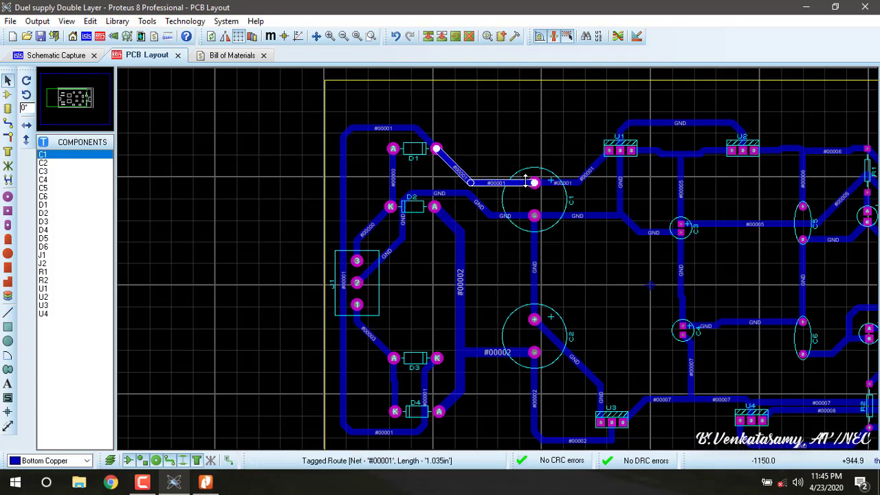
pyautogui.moveTo(527, 182)
pyautogui.mouseDown()
pyautogui.moveTo(536, 148)
pyautogui.moveTo(512, 160)
pyautogui.moveTo(535, 148)
pyautogui.mouseUp()
pyautogui.click(567, 183)
pyautogui.moveTo(577, 180); pyautogui.dragTo(536, 149)
pyautogui.click(579, 179)
# Reroute the diagonal #00006 trace near R1 around the right side to J2
pyautogui.scroll(-2, 579, 179)
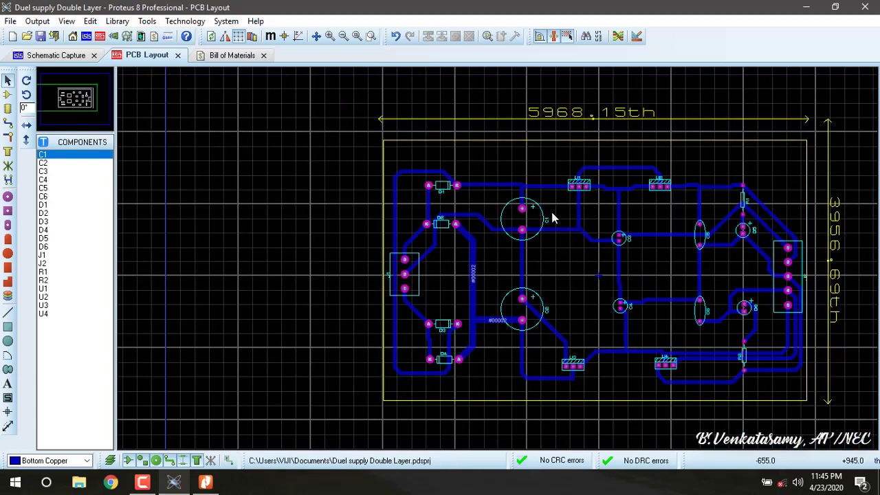
pyautogui.scroll(1, 554, 222)
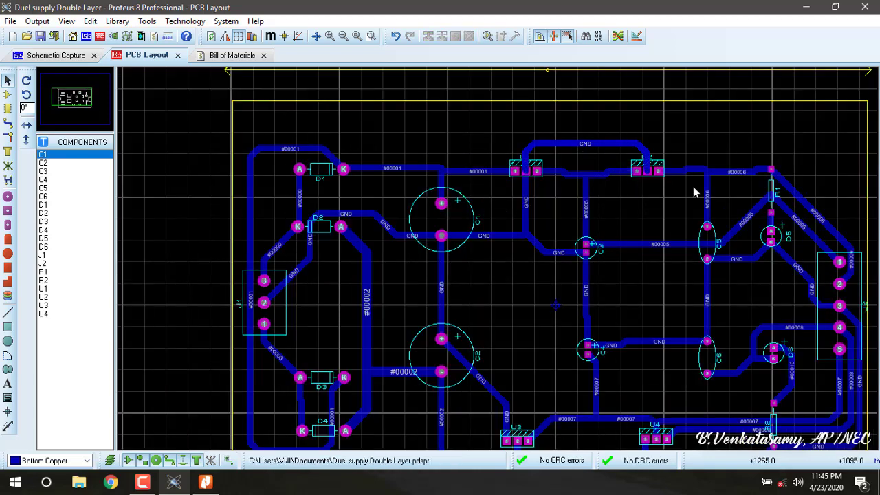
pyautogui.click(805, 201)
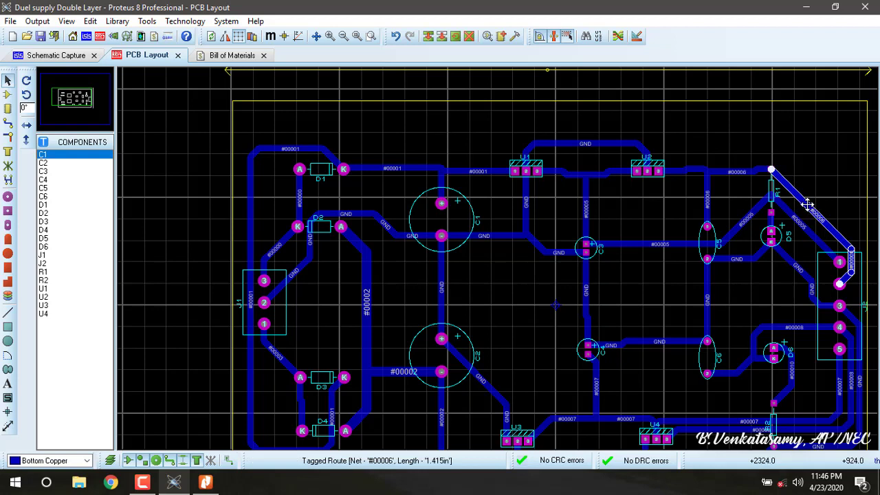
pyautogui.moveTo(818, 187); pyautogui.dragTo(835, 176)
pyautogui.press('Escape')
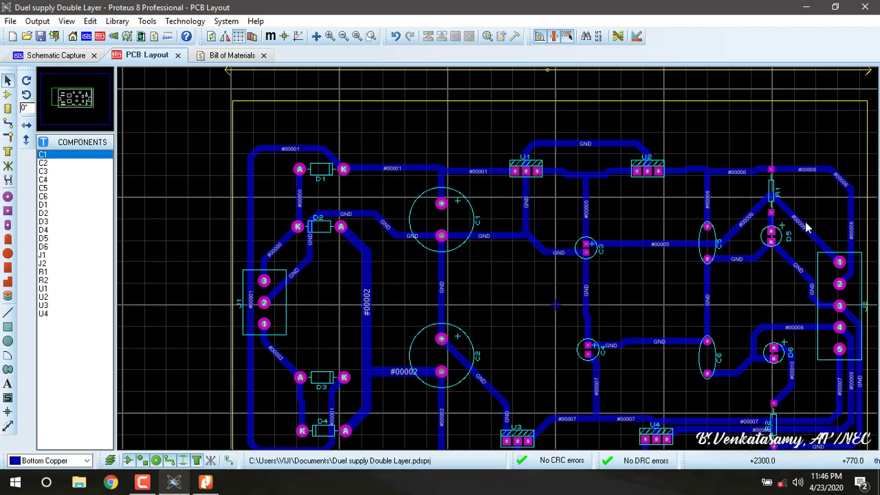
# Move the #00008 track below R2 and the #00007 track above it
pyautogui.click(812, 225)
pyautogui.scroll(-2, 685, 279)
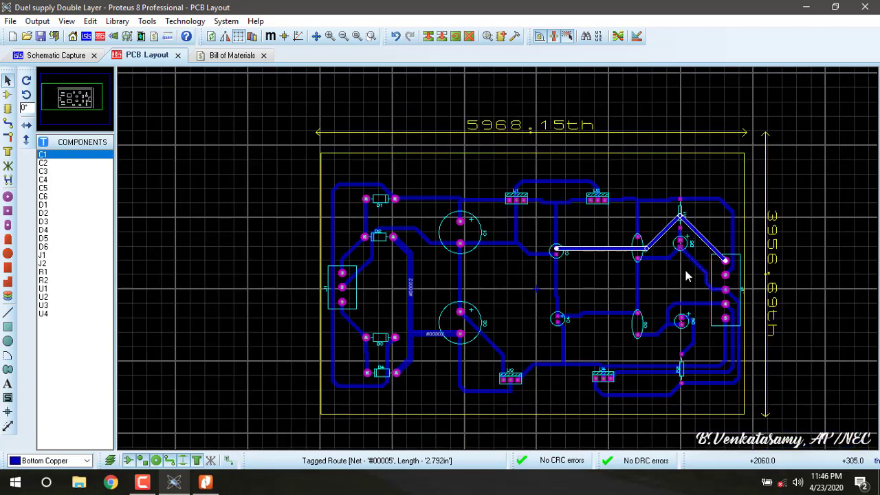
pyautogui.scroll(2, 501, 268)
pyautogui.scroll(2, 521, 354)
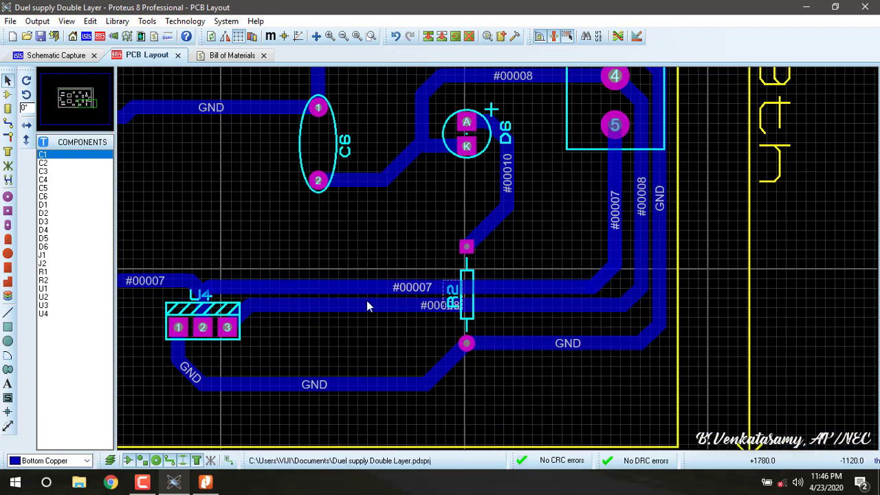
pyautogui.click(466, 295)
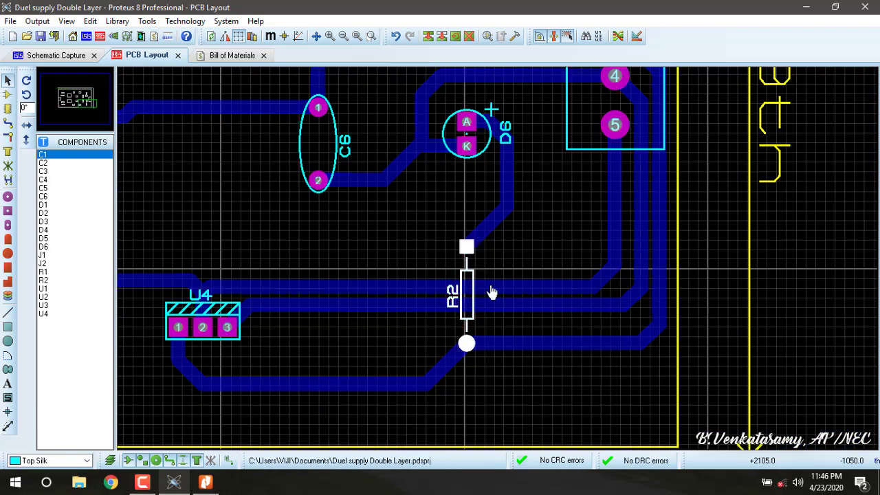
pyautogui.click(489, 307)
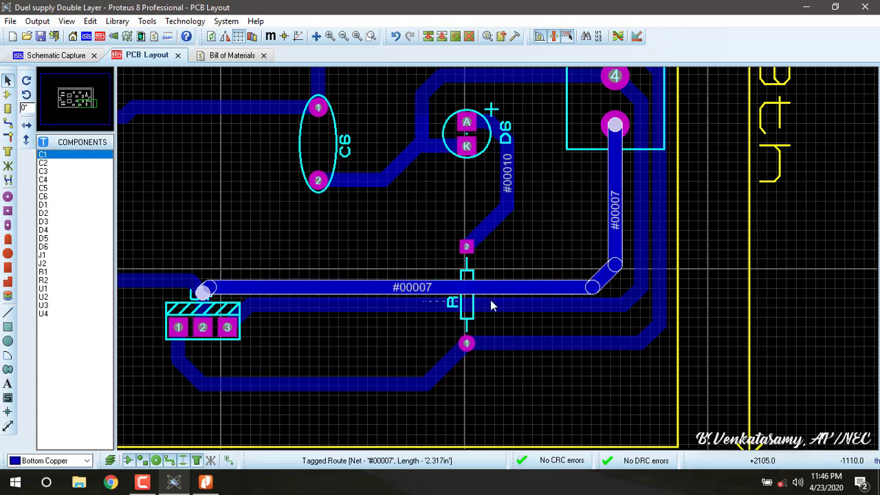
pyautogui.moveTo(488, 314); pyautogui.dragTo(489, 323)
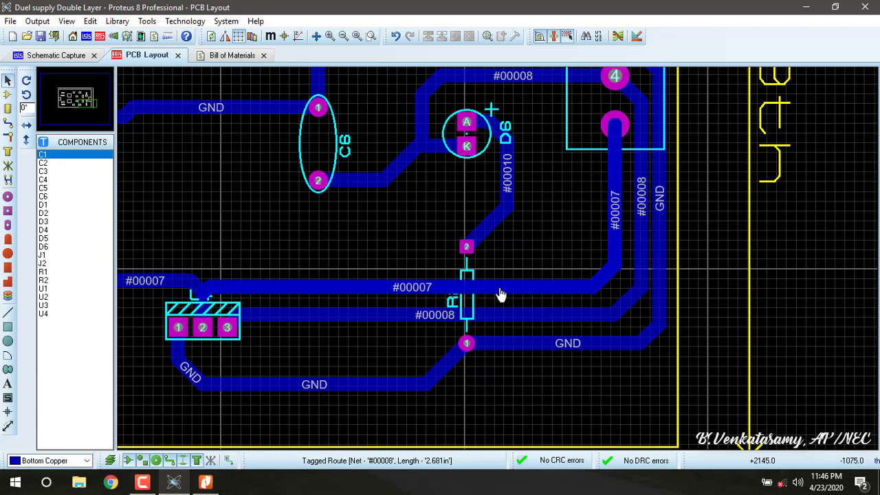
pyautogui.click(499, 287)
pyautogui.moveTo(500, 274); pyautogui.dragTo(499, 275)
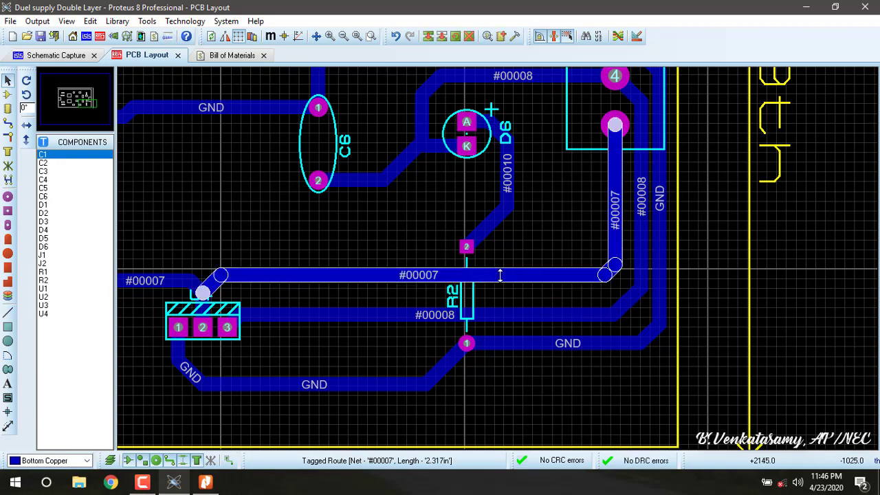
pyautogui.scroll(-1, 336, 294)
pyautogui.scroll(-2, 425, 268)
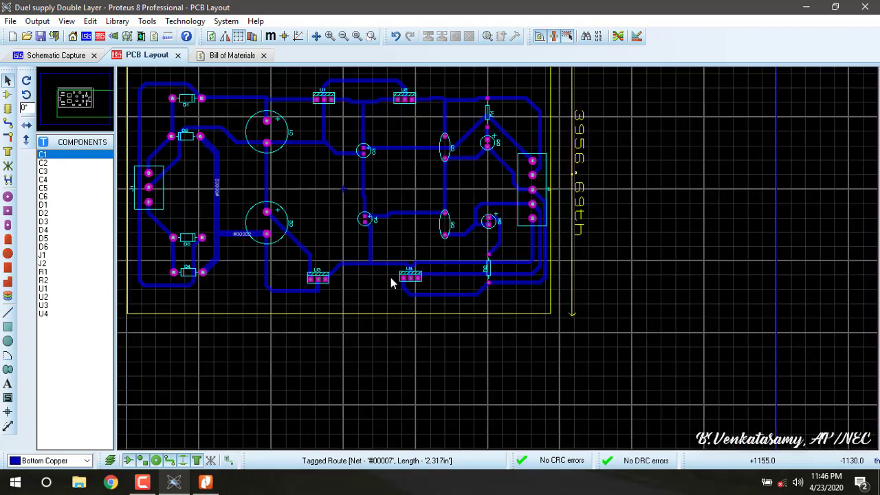
pyautogui.scroll(3, 497, 258)
pyautogui.scroll(-1, 498, 258)
pyautogui.scroll(-1, 497, 258)
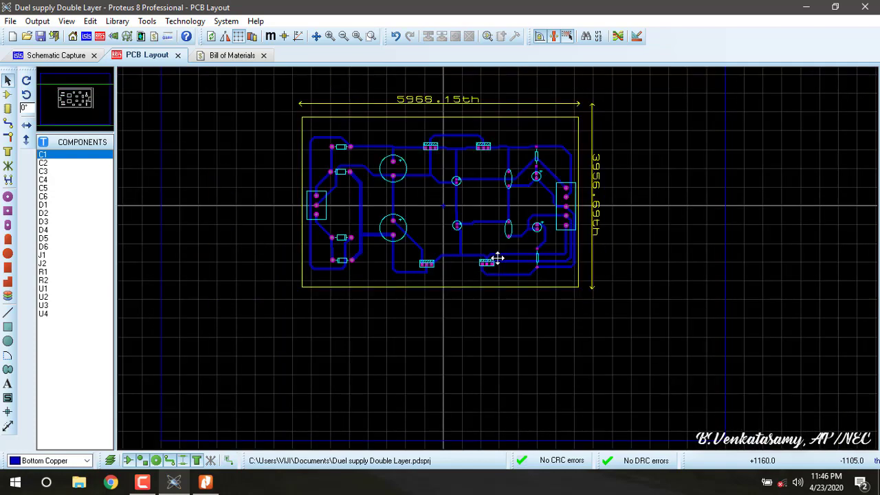
pyautogui.scroll(1, 407, 318)
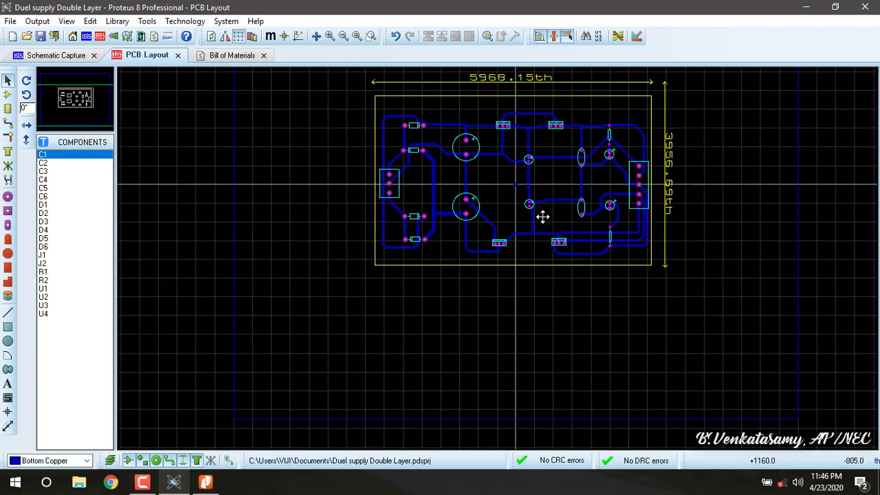
pyautogui.scroll(-1, 534, 216)
pyautogui.scroll(-1, 526, 231)
pyautogui.scroll(1, 515, 267)
pyautogui.scroll(1, 515, 267)
pyautogui.scroll(-1, 505, 261)
pyautogui.scroll(1, 499, 263)
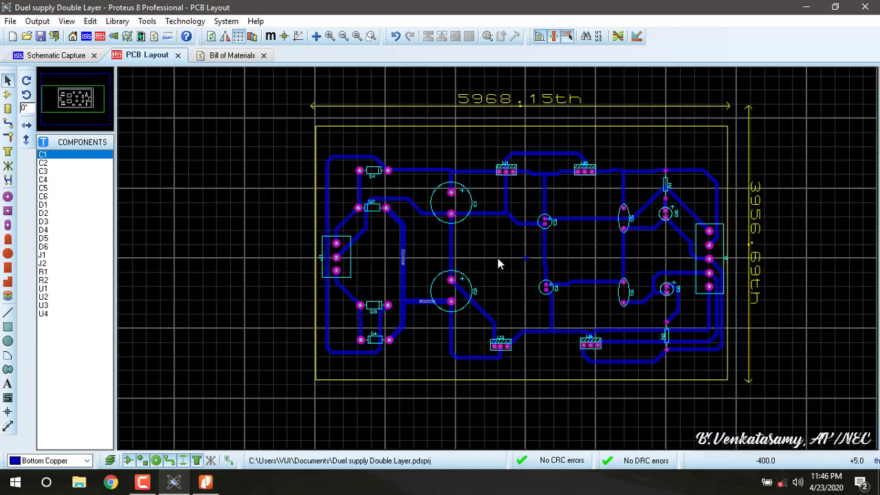
pyautogui.scroll(1, 499, 263)
pyautogui.scroll(-1, 499, 263)
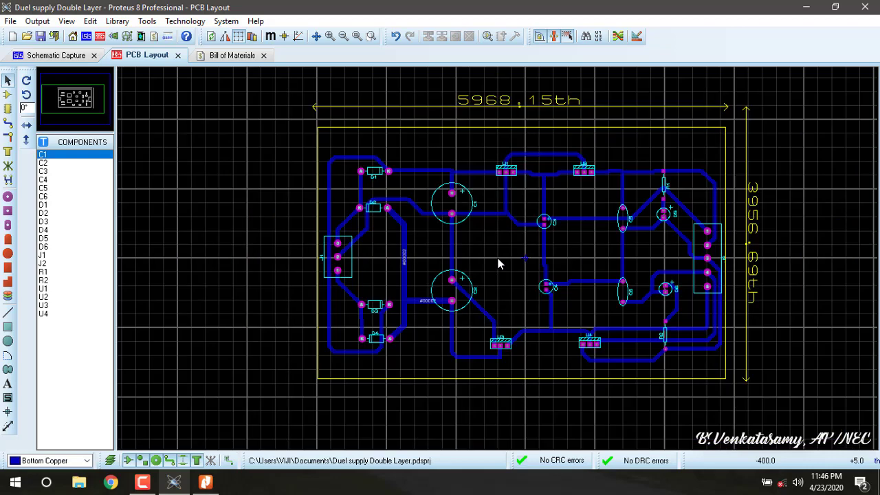
# In Round Through-hole Pad mode, define circular pad style SCREW: 400th diameter, 200th drill hole
pyautogui.click(9, 198)
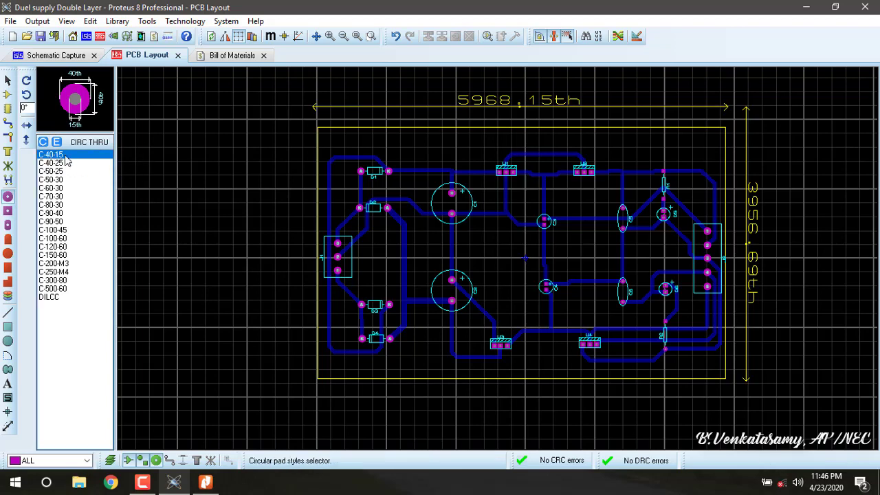
pyautogui.click(43, 143)
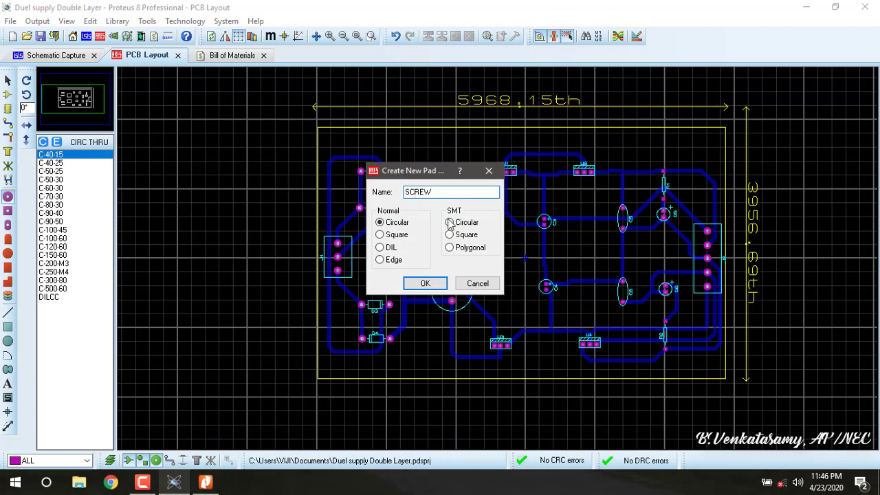
pyautogui.click(425, 284)
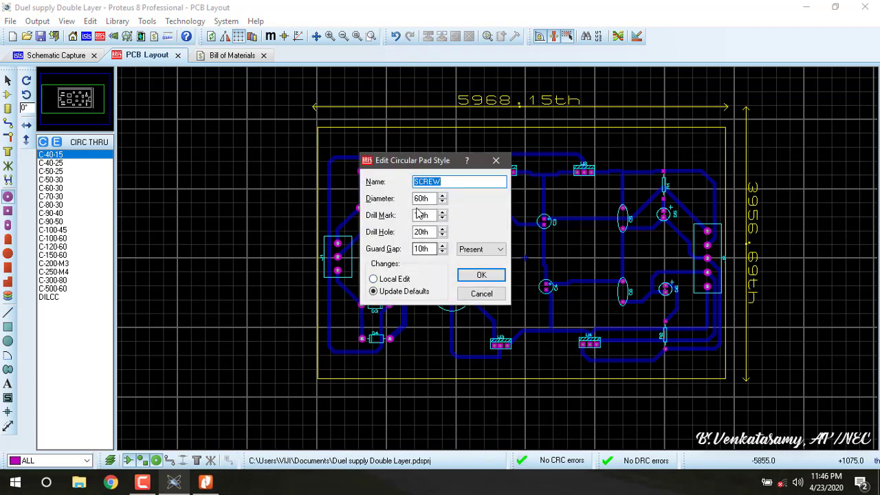
pyautogui.moveTo(422, 198); pyautogui.dragTo(415, 199)
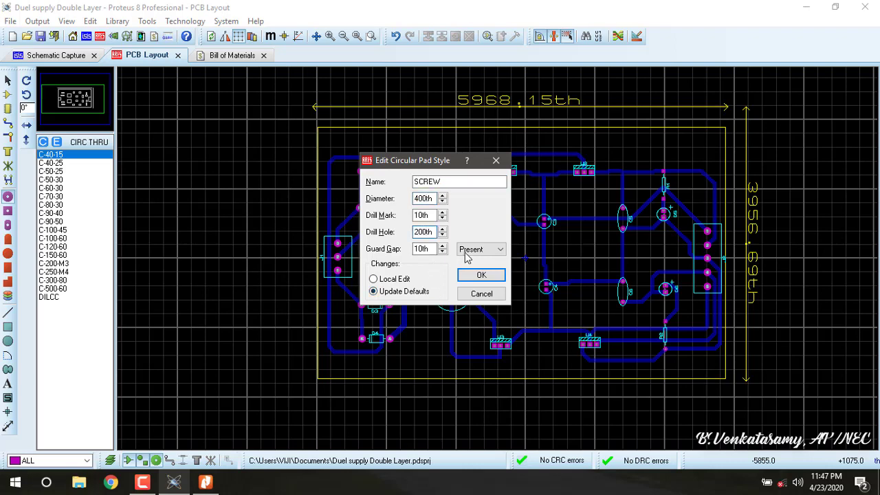
pyautogui.click(480, 277)
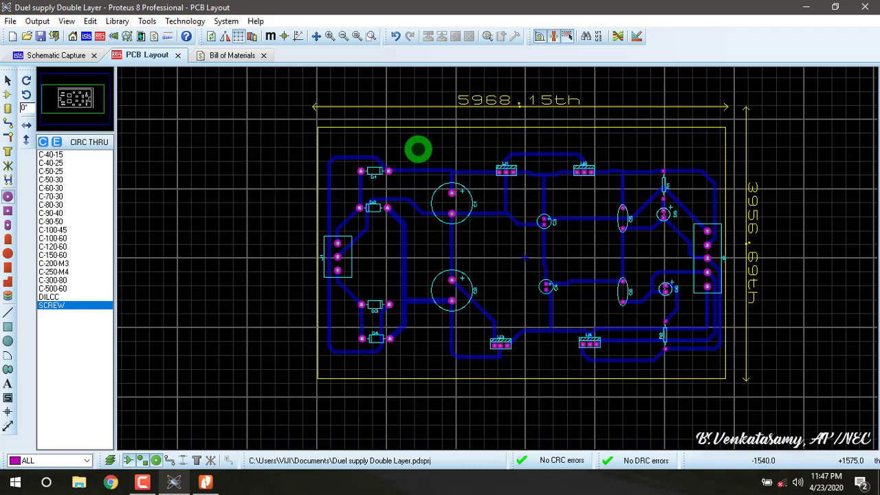
# Place SCREW pads at the board's top-left, top-right, bottom-left and along the bottom edge
pyautogui.click(416, 147)
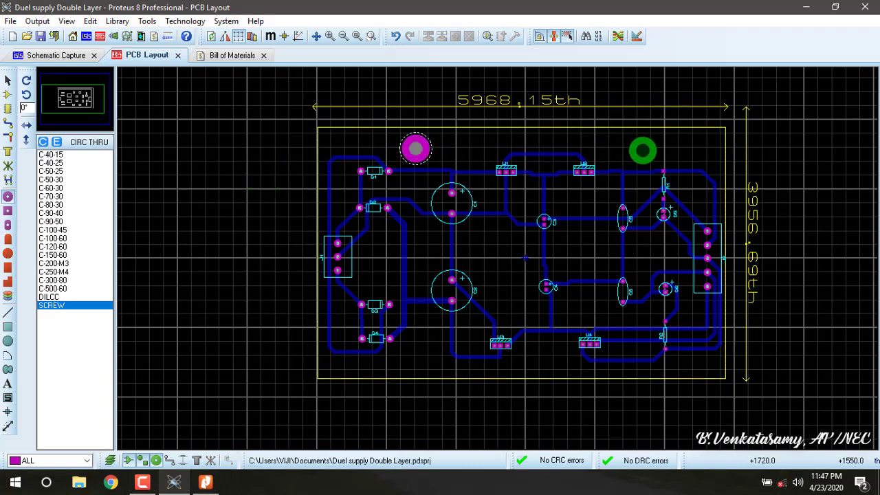
pyautogui.click(646, 151)
pyautogui.click(418, 359)
pyautogui.click(560, 358)
pyautogui.scroll(-2, 681, 385)
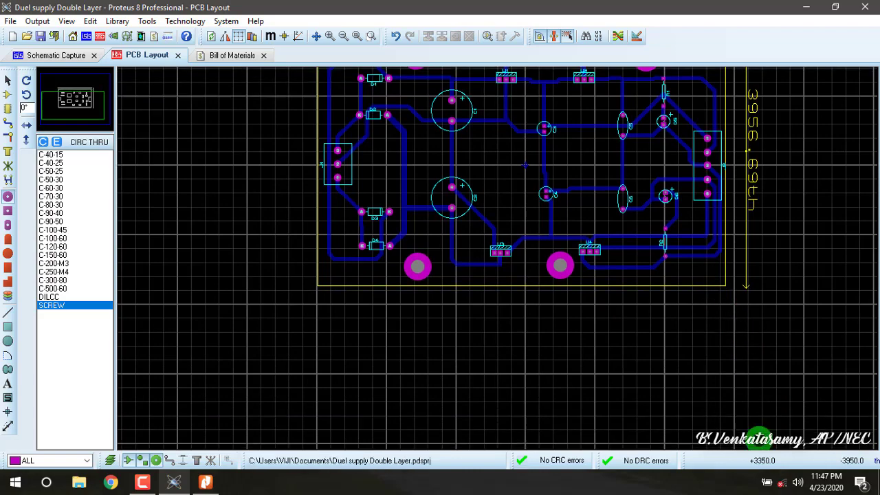
pyautogui.scroll(2, 658, 306)
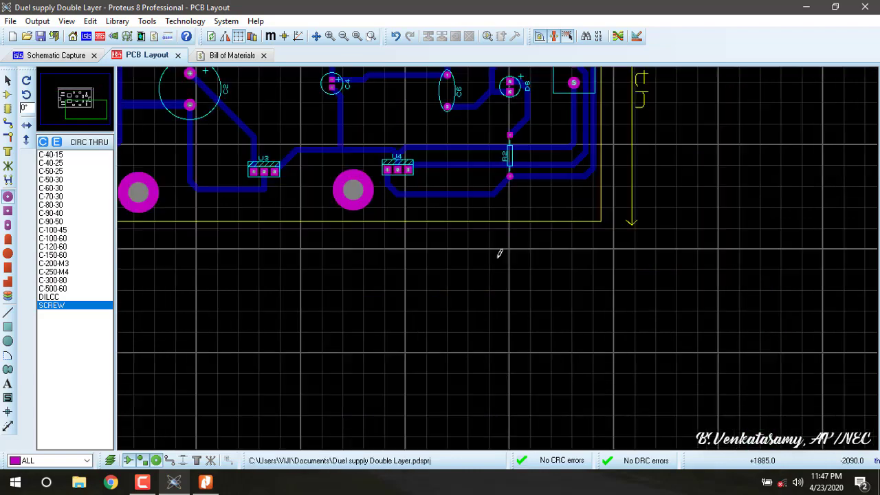
pyautogui.scroll(-3, 461, 228)
pyautogui.scroll(1, 482, 278)
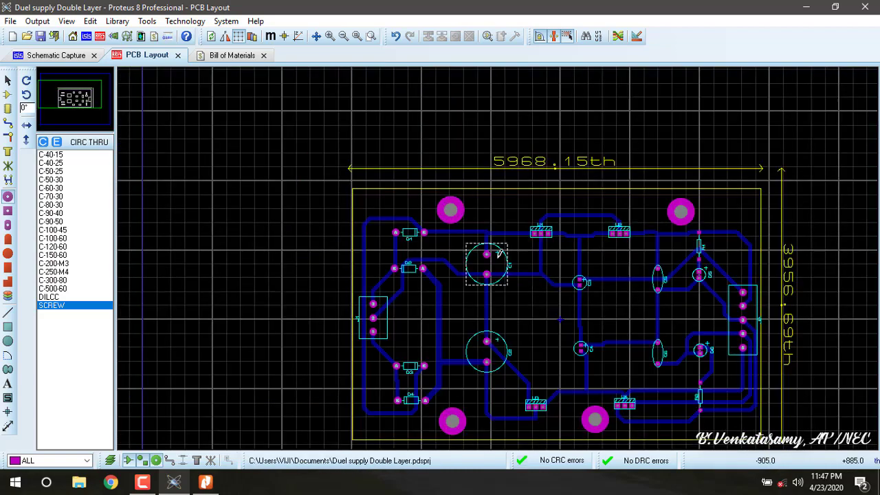
pyautogui.scroll(-1, 586, 284)
pyautogui.scroll(1, 560, 277)
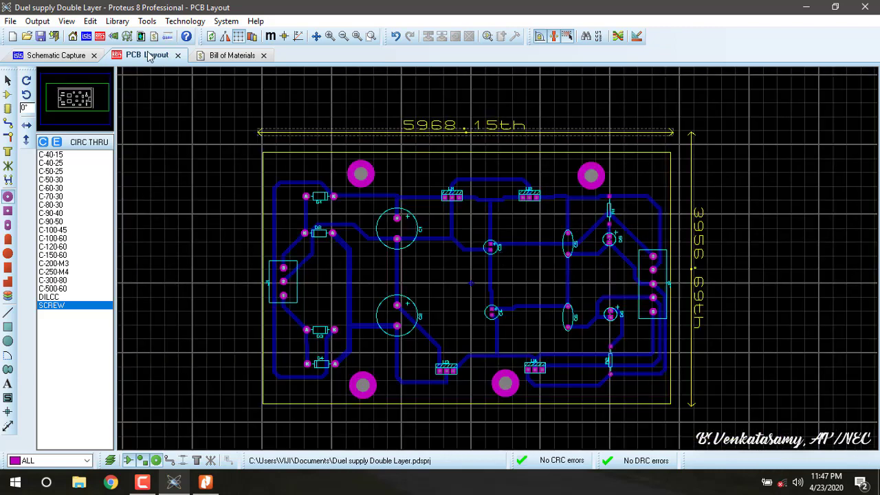
# Generate a power plane on the GND=POWER net with the Power Plane Generator
pyautogui.click(118, 23)
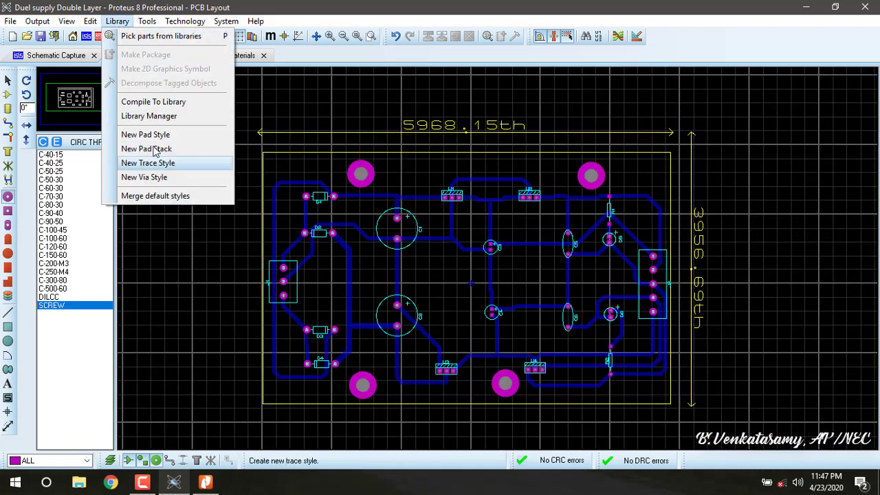
pyautogui.click(195, 262)
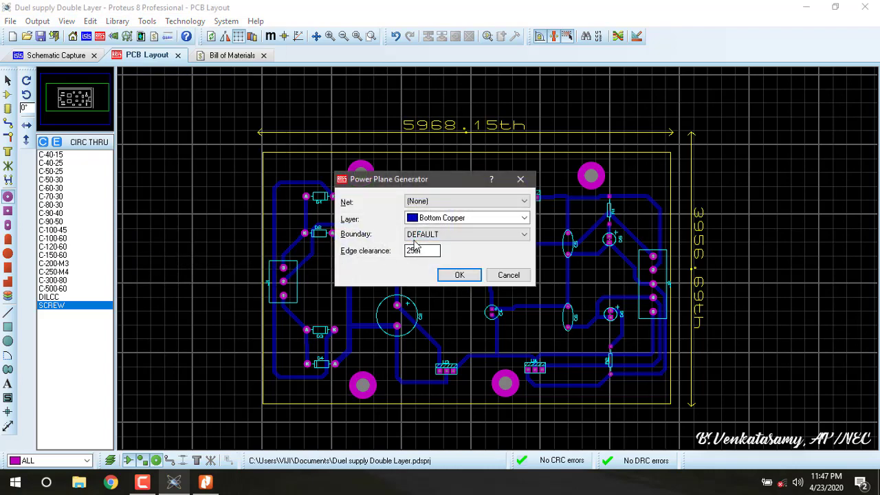
pyautogui.click(442, 202)
pyautogui.click(429, 222)
pyautogui.click(458, 275)
pyautogui.scroll(3, 507, 263)
pyautogui.scroll(-3, 519, 289)
pyautogui.scroll(3, 522, 351)
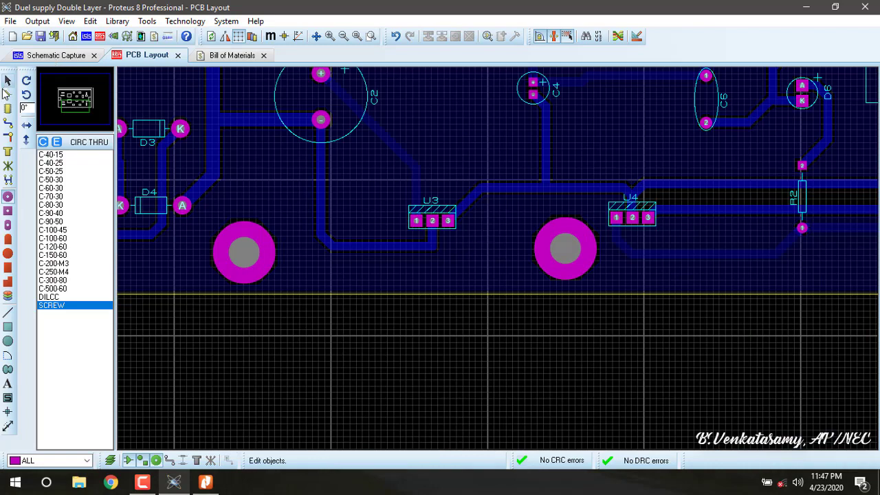
# Edit the power-plane zone's clearance value and re-pour the plane
pyautogui.click(8, 81)
pyautogui.click(484, 295)
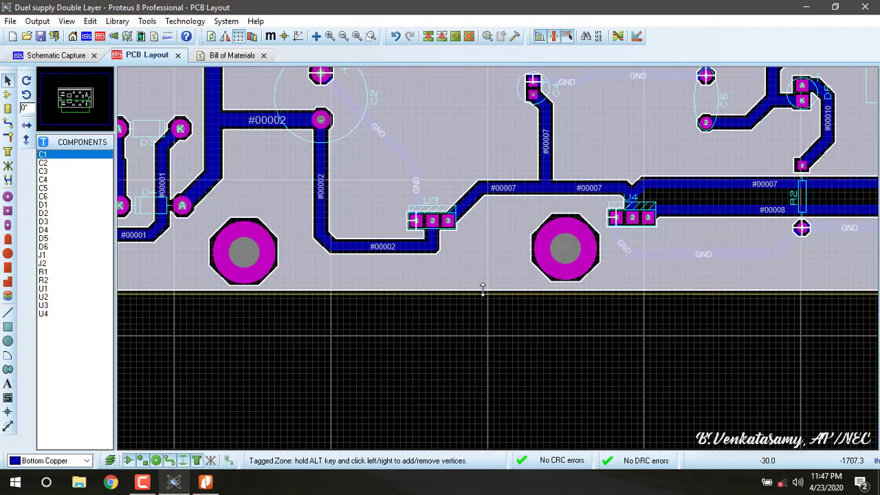
pyautogui.click(484, 295)
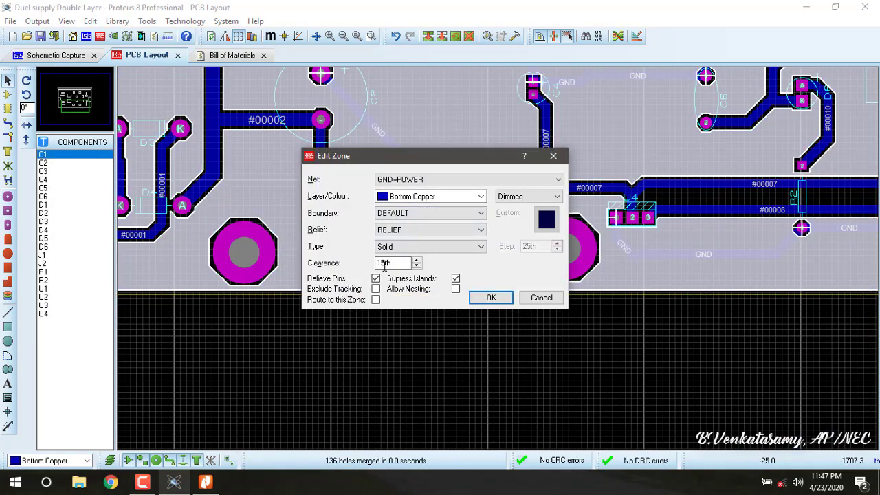
pyautogui.moveTo(385, 264); pyautogui.dragTo(376, 265)
pyautogui.click(491, 297)
pyautogui.scroll(-4, 506, 281)
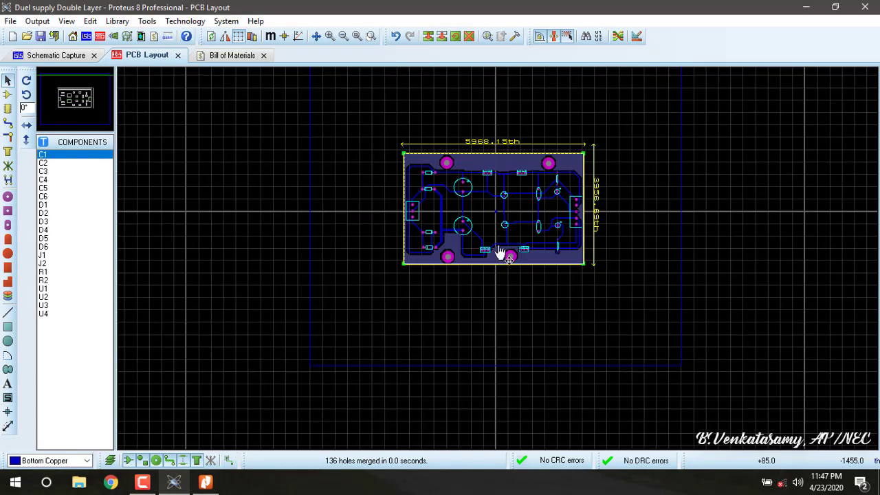
pyautogui.scroll(3, 500, 252)
pyautogui.scroll(-1, 497, 237)
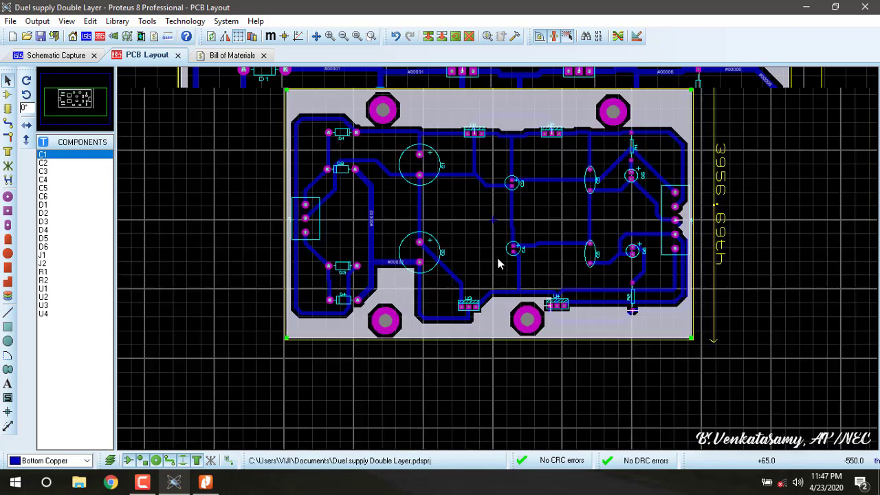